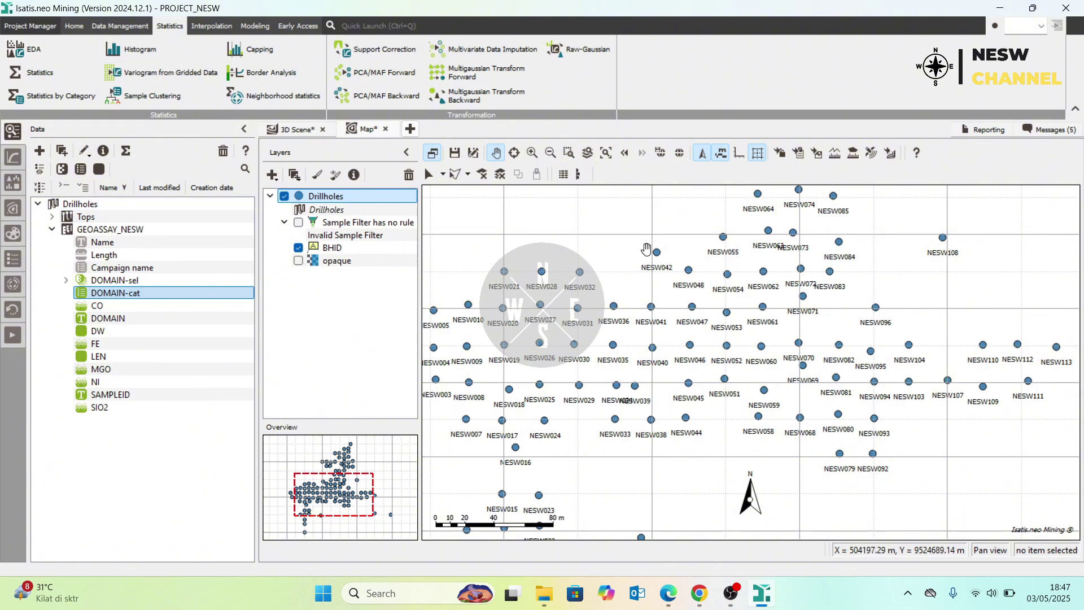
Examine the spread of the drillhole collars across the whole map.
{"action": "scroll", "coordinate": [647, 250], "scroll_direction": "down", "scroll_amount": 2}
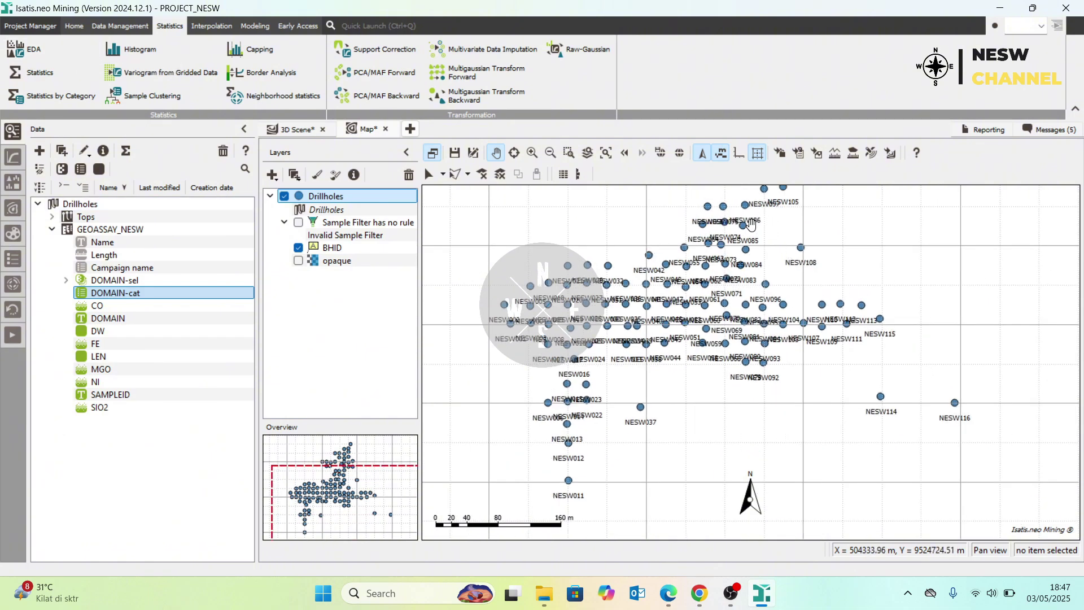
{"action": "scroll", "coordinate": [751, 222], "scroll_direction": "up", "scroll_amount": 3}
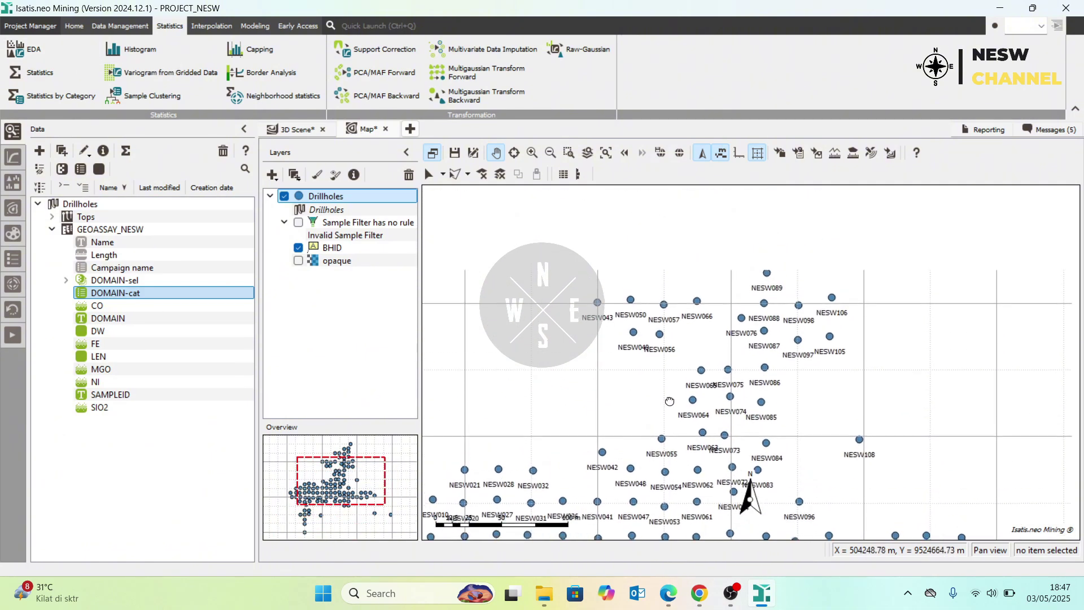
{"action": "left_click_drag", "start_coordinate": [669, 400], "coordinate": [668, 403]}
{"action": "left_click_drag", "start_coordinate": [694, 347], "coordinate": [621, 378]}
{"action": "left_click_drag", "start_coordinate": [602, 469], "coordinate": [745, 244]}
{"action": "left_click_drag", "start_coordinate": [657, 311], "coordinate": [703, 239]}
{"action": "left_click_drag", "start_coordinate": [816, 266], "coordinate": [670, 422]}
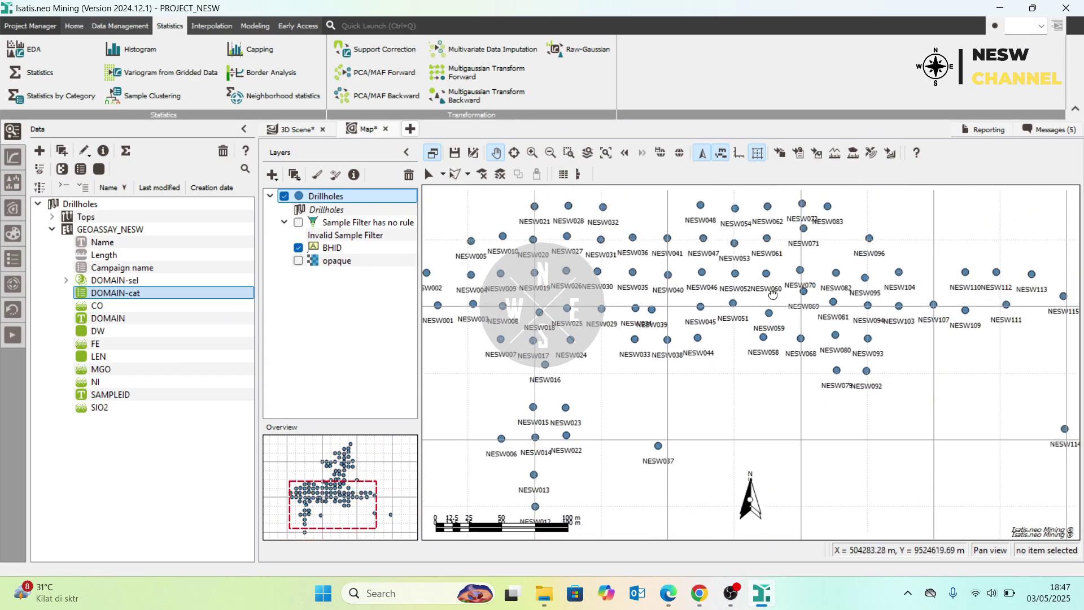
Open Exploratory Data Analysis and load the Drillholes / GEOASSAY_NESW data table as its input.
{"action": "left_click", "coordinate": [75, 29]}
{"action": "left_click", "coordinate": [161, 30]}
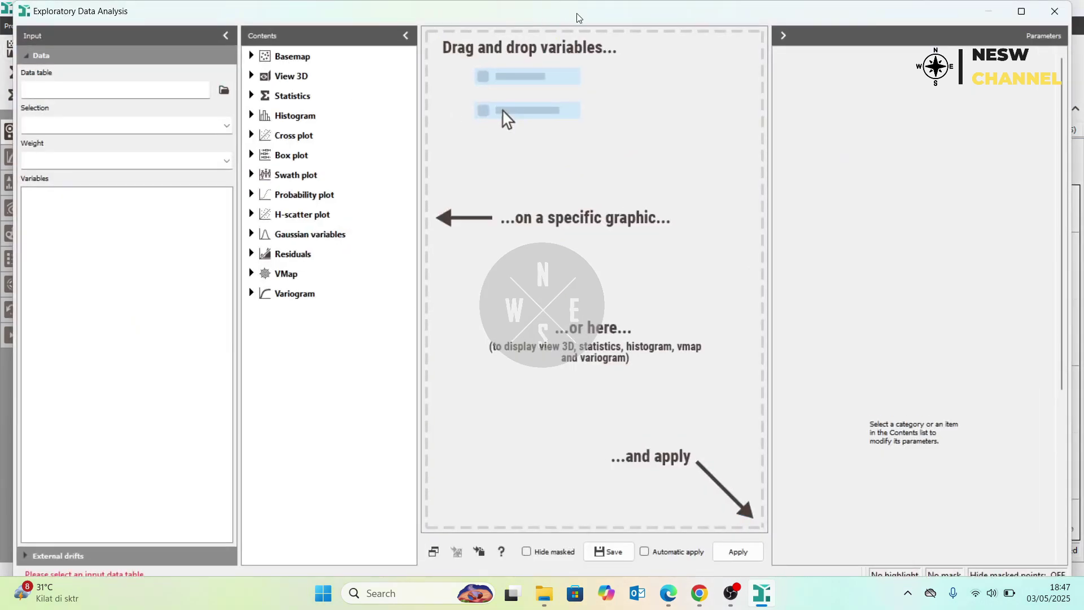
{"action": "left_click_drag", "start_coordinate": [555, 2], "coordinate": [590, 3]}
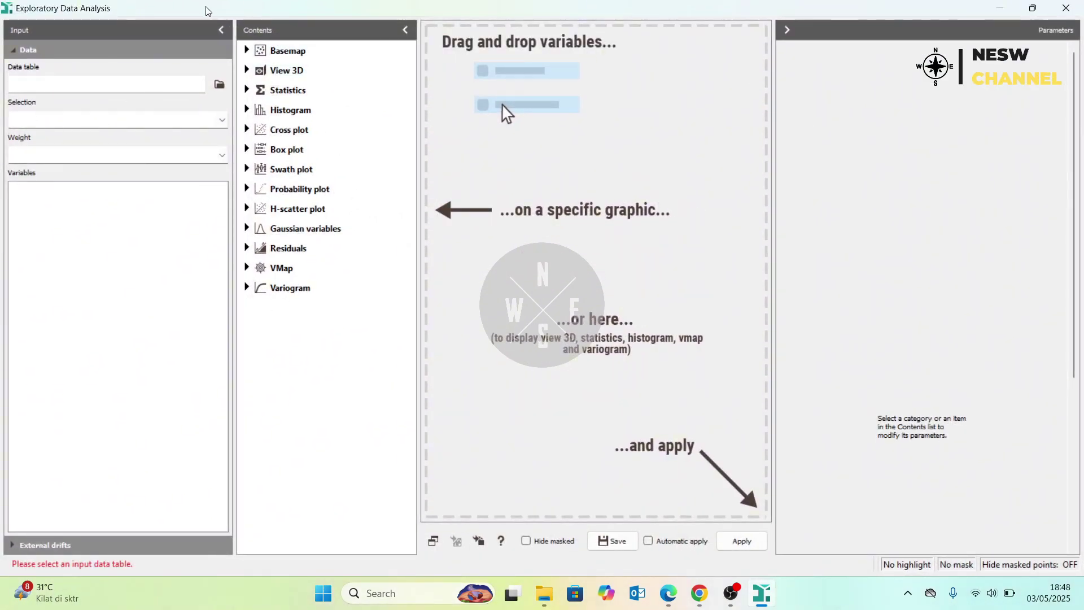
{"action": "left_click_drag", "start_coordinate": [206, 11], "coordinate": [468, 56]}
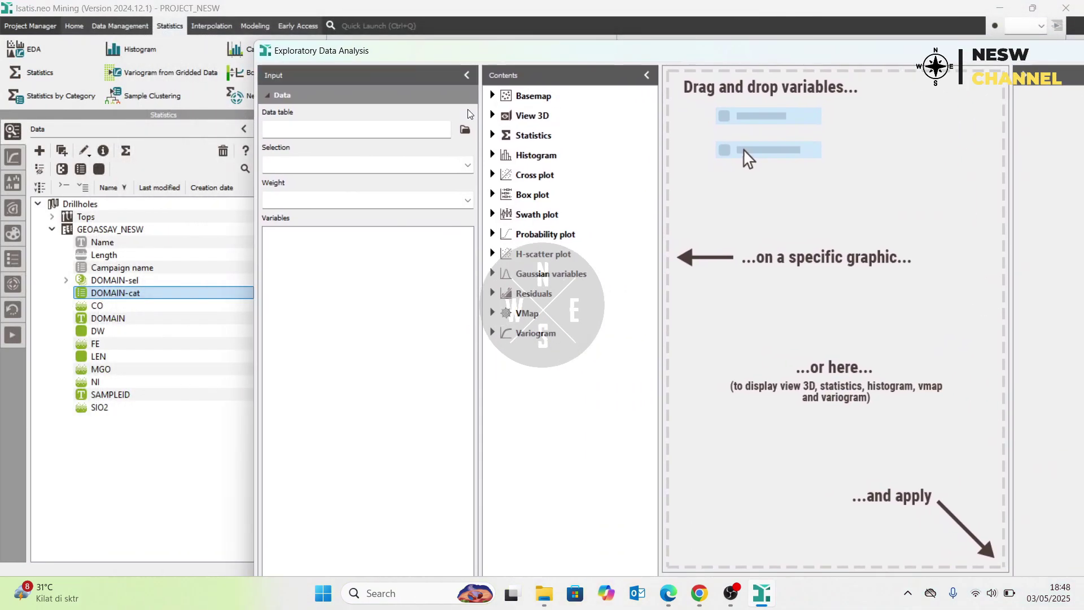
{"action": "left_click", "coordinate": [93, 228]}
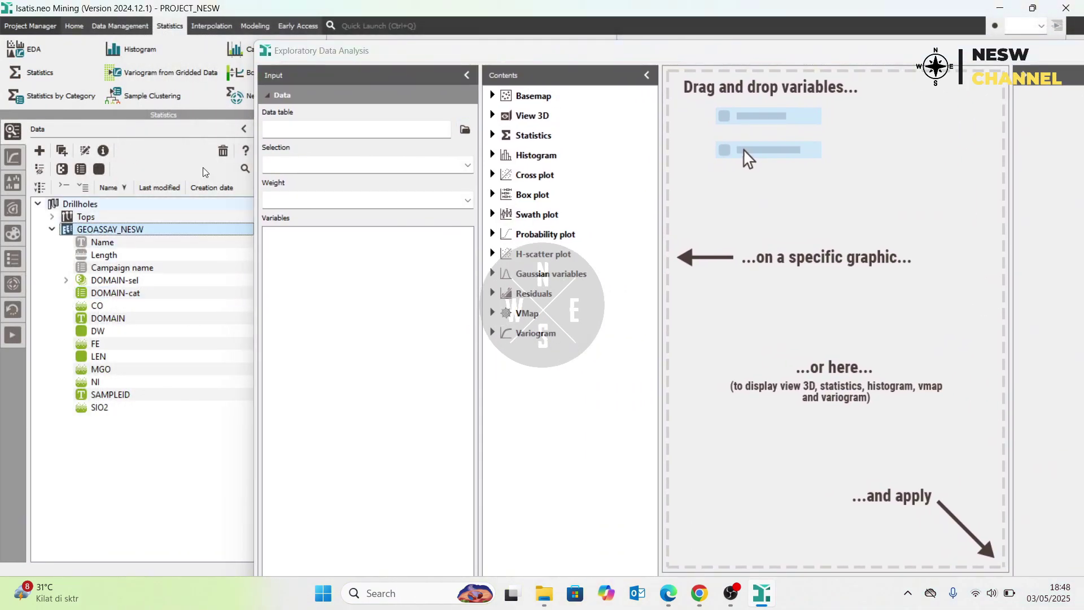
{"action": "left_click", "coordinate": [465, 130]}
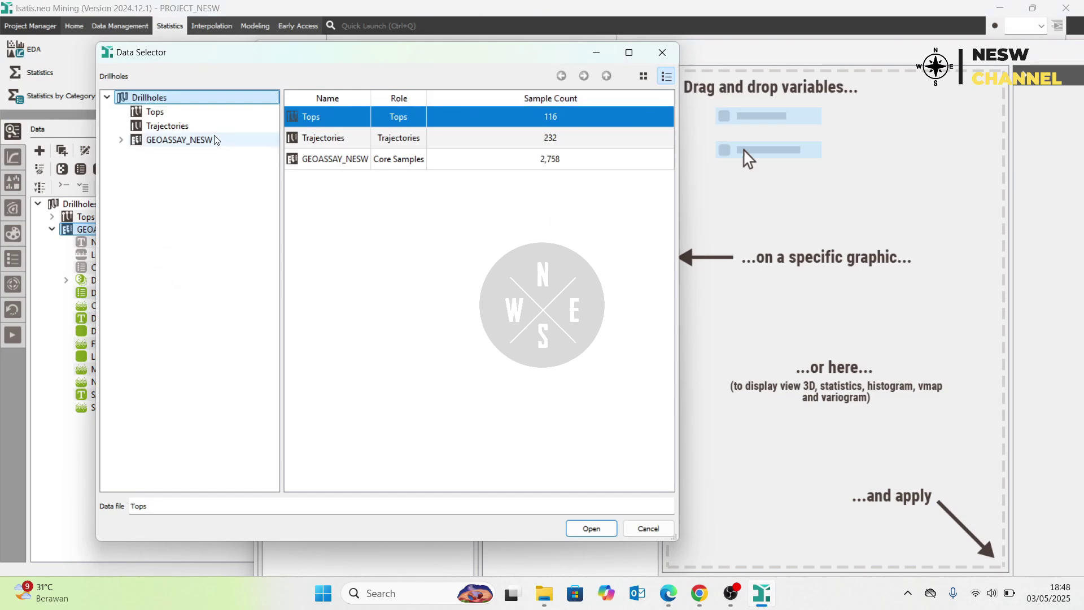
{"action": "left_click", "coordinate": [570, 531]}
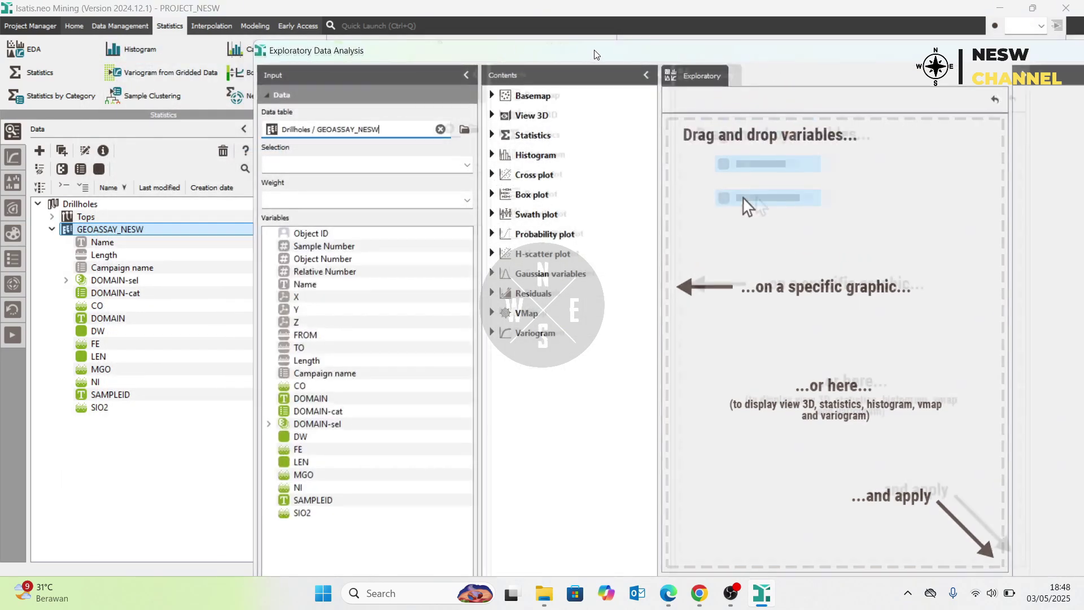
Maximize the analysis window and plot a histogram of the NI variable with automatic apply enabled.
{"action": "double_click", "coordinate": [570, 56]}
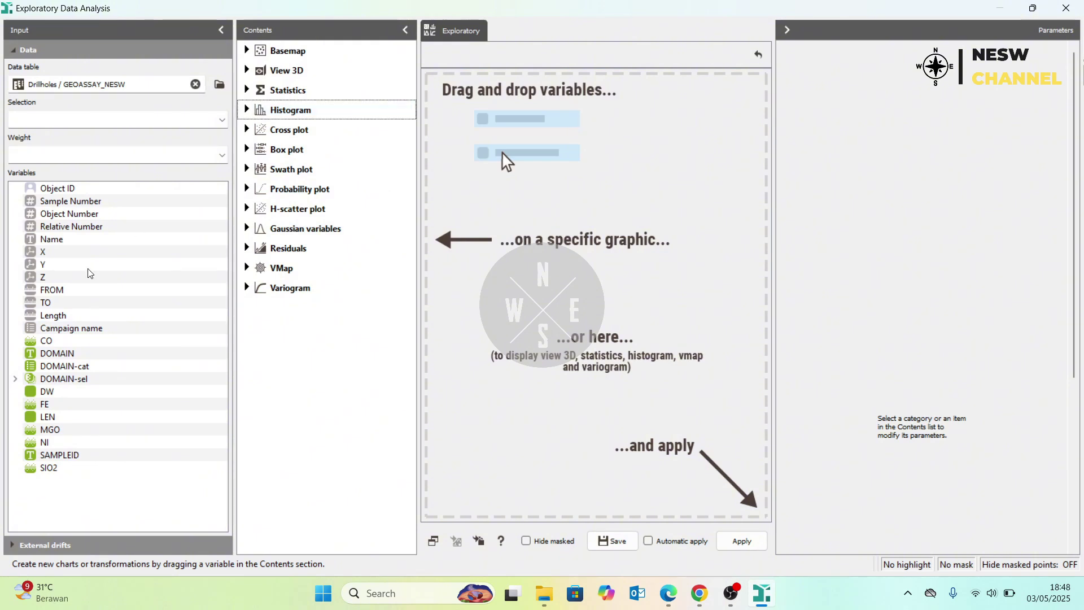
{"action": "left_click_drag", "start_coordinate": [82, 448], "coordinate": [287, 113]}
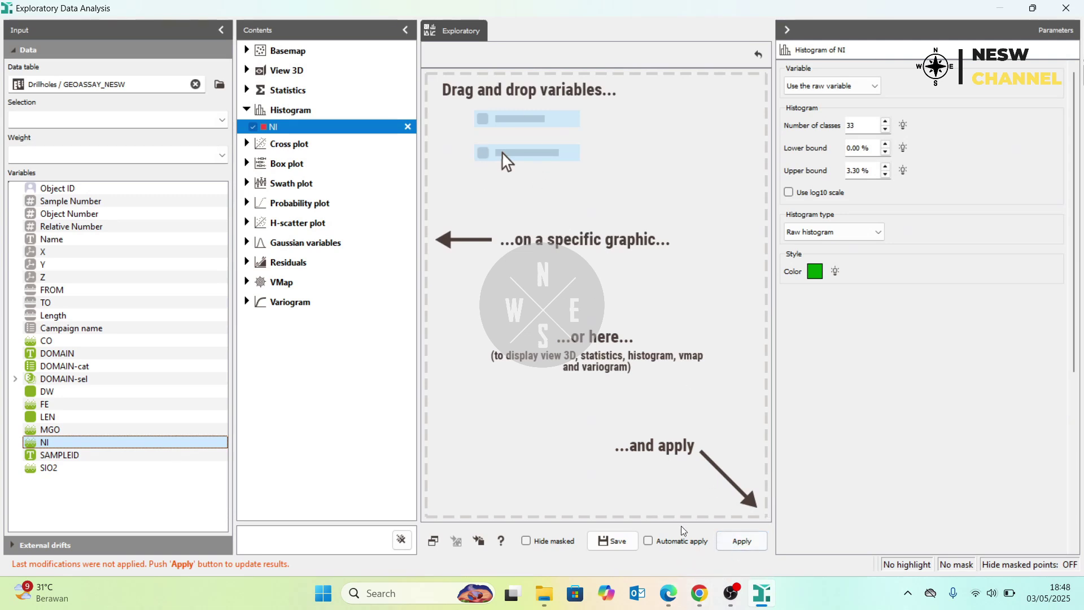
{"action": "left_click", "coordinate": [648, 541]}
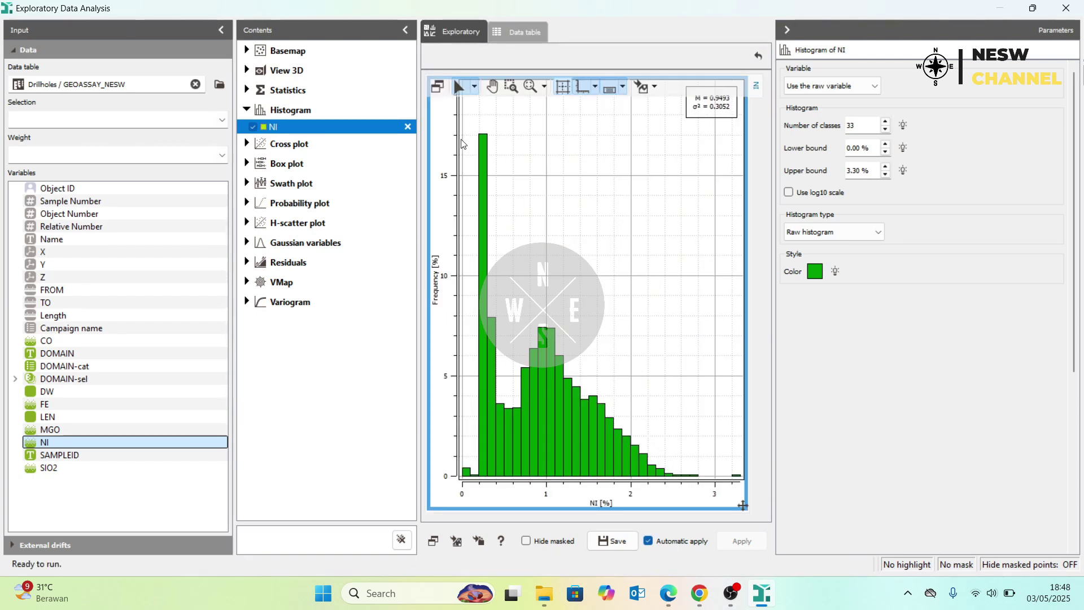
Restrict the NI histogram's samples with the DOMAIN-sel selection.
{"action": "left_click", "coordinate": [222, 119]}
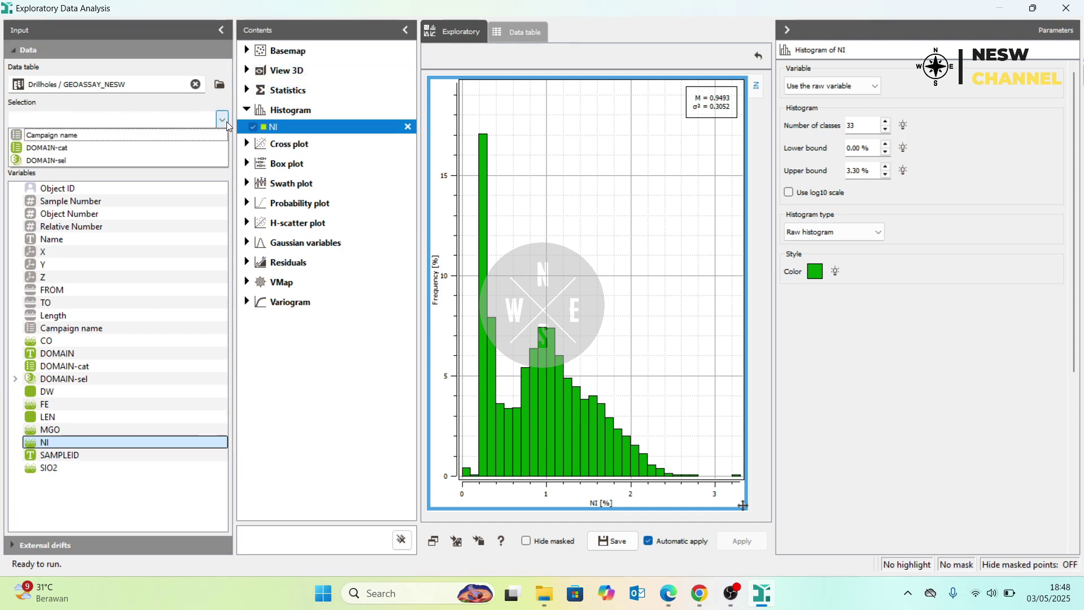
{"action": "left_click", "coordinate": [201, 128]}
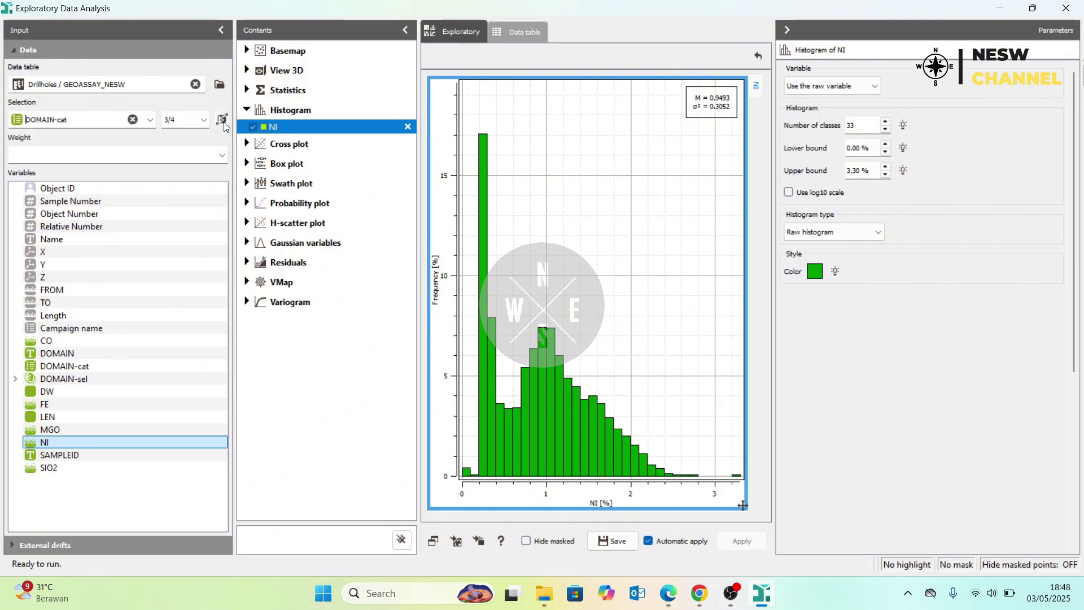
{"action": "left_click", "coordinate": [151, 118]}
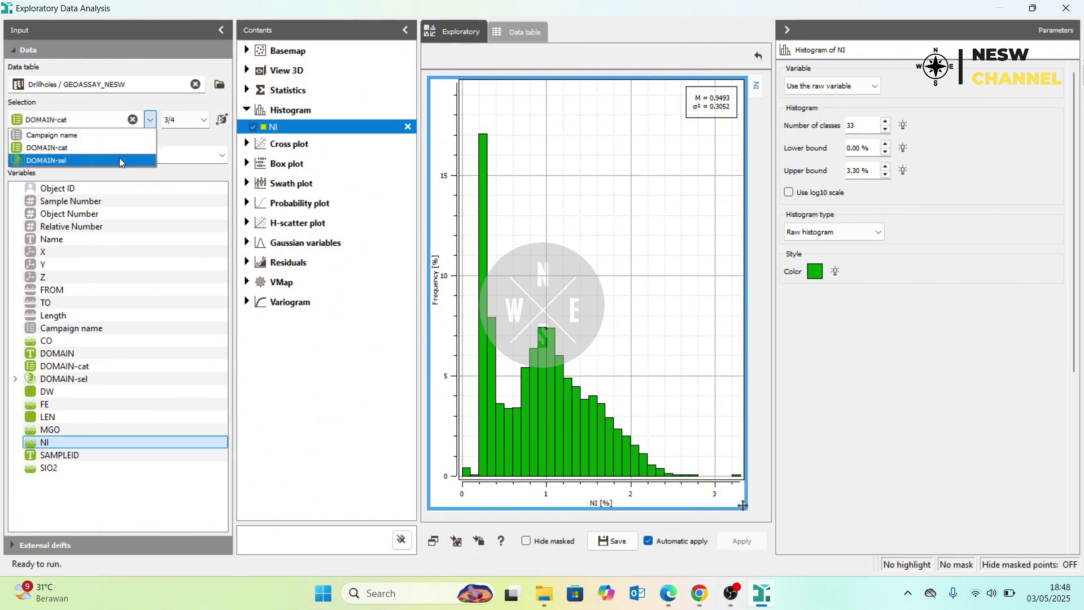
{"action": "left_click", "coordinate": [194, 126]}
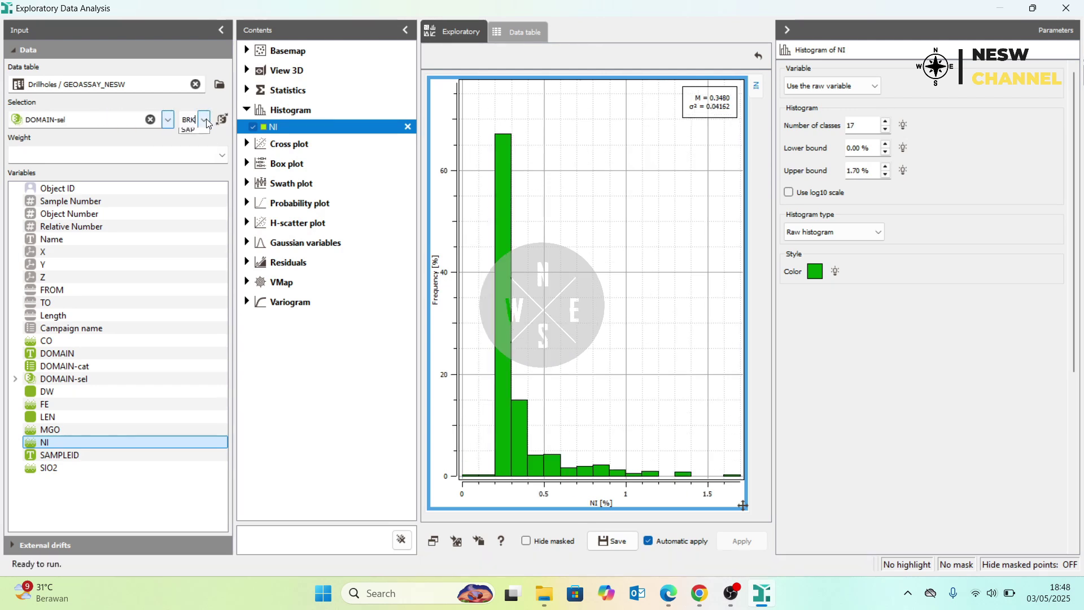
Switch the DOMAIN-sel domain to LIM and then to SAP, widening the chart area to view the histograms.
{"action": "left_click", "coordinate": [205, 119]}
{"action": "left_click", "coordinate": [196, 142]}
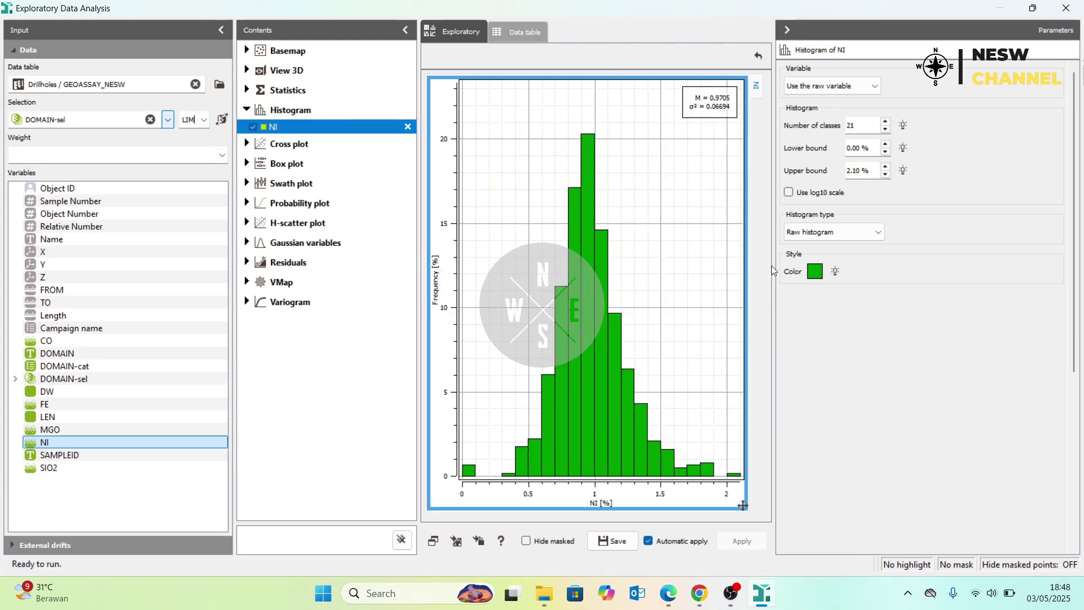
{"action": "left_click_drag", "start_coordinate": [772, 271], "coordinate": [847, 271]}
{"action": "left_click", "coordinate": [204, 119]}
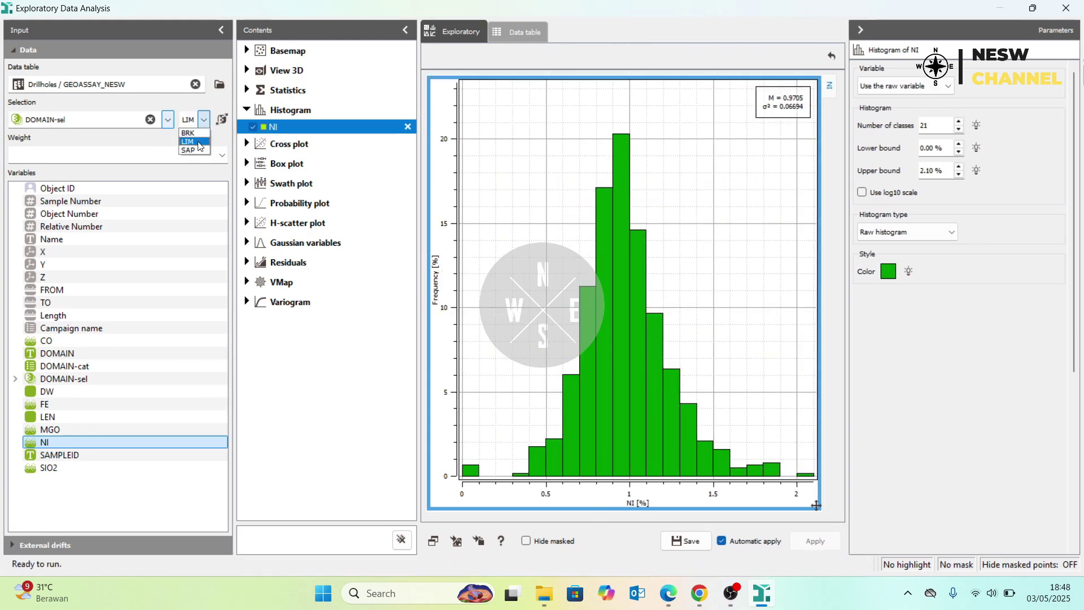
{"action": "left_click", "coordinate": [199, 144]}
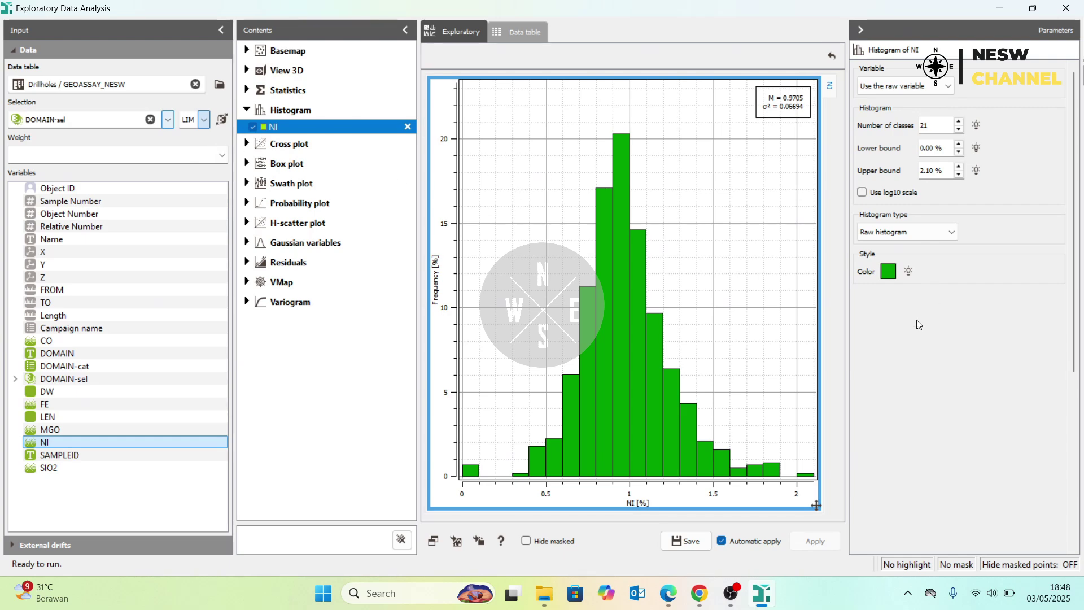
{"action": "key", "text": "Down"}
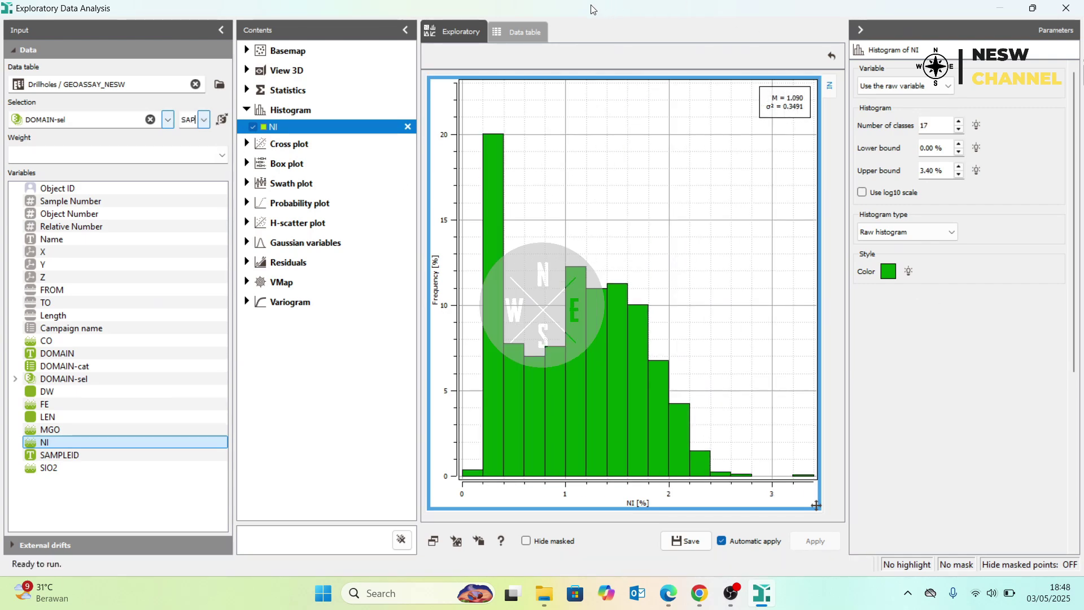
Restore the analysis window to a smaller size and build a standalone, maximized histogram of NI from the GEOASSAY_NESW table.
{"action": "double_click", "coordinate": [593, 8]}
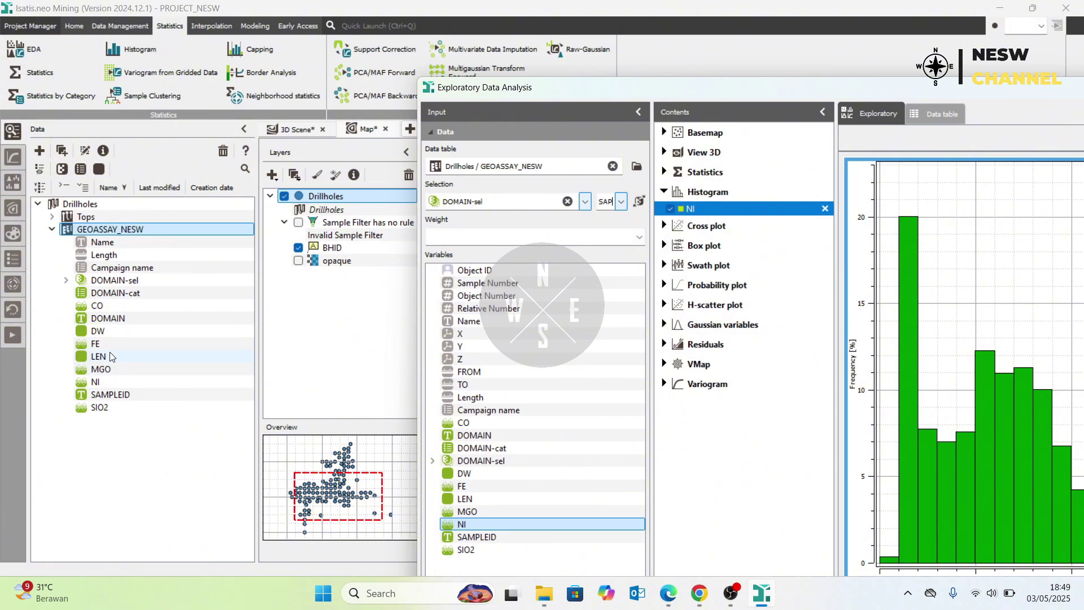
{"action": "left_click", "coordinate": [110, 387]}
{"action": "left_click", "coordinate": [107, 384]}
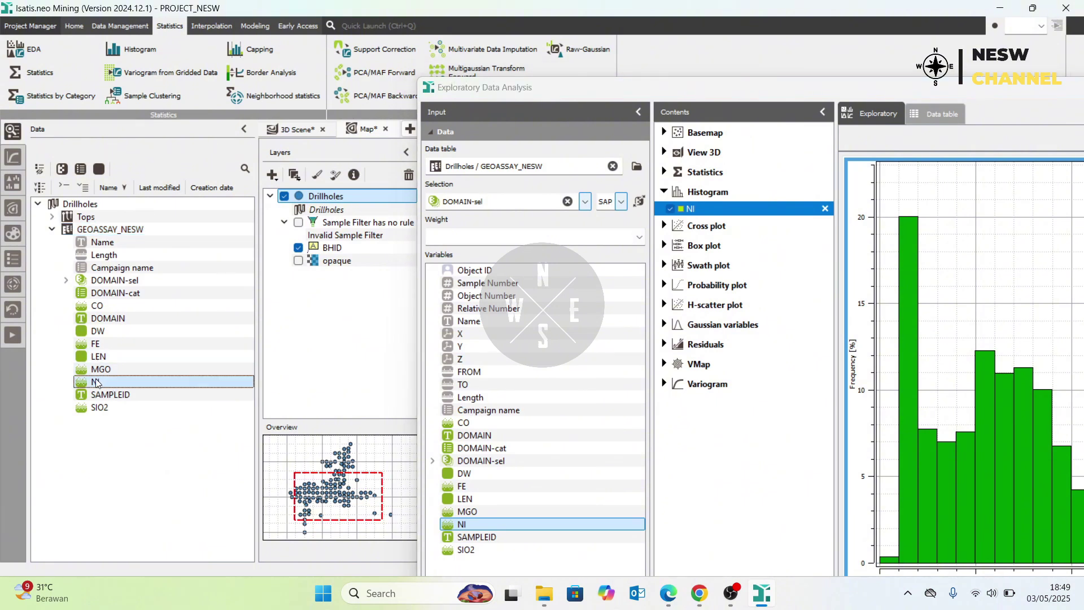
{"action": "right_click", "coordinate": [94, 384]}
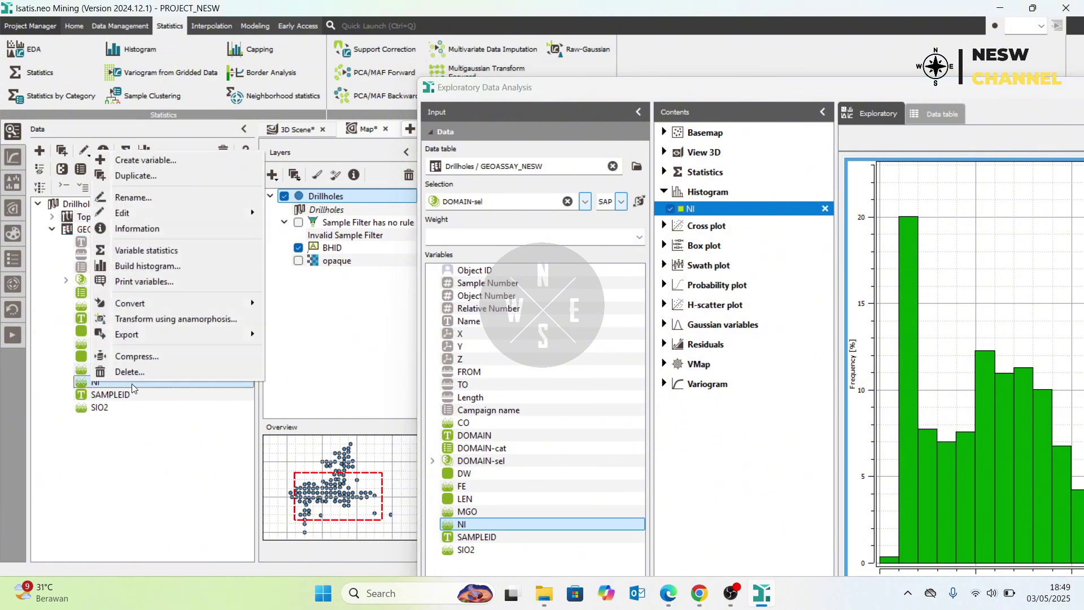
{"action": "left_click", "coordinate": [141, 265]}
{"action": "left_click_drag", "start_coordinate": [557, 126], "coordinate": [519, 2]}
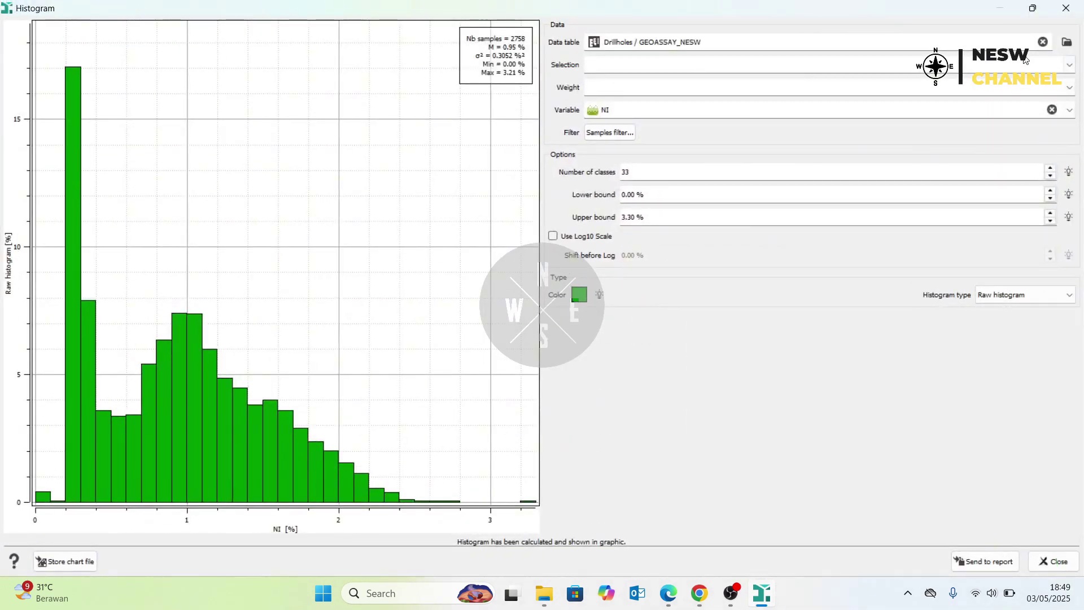
Restrict the standalone NI histogram to the LIM domain of the DOMAIN-sel selection.
{"action": "left_click", "coordinate": [1070, 64]}
{"action": "left_click", "coordinate": [1002, 106]}
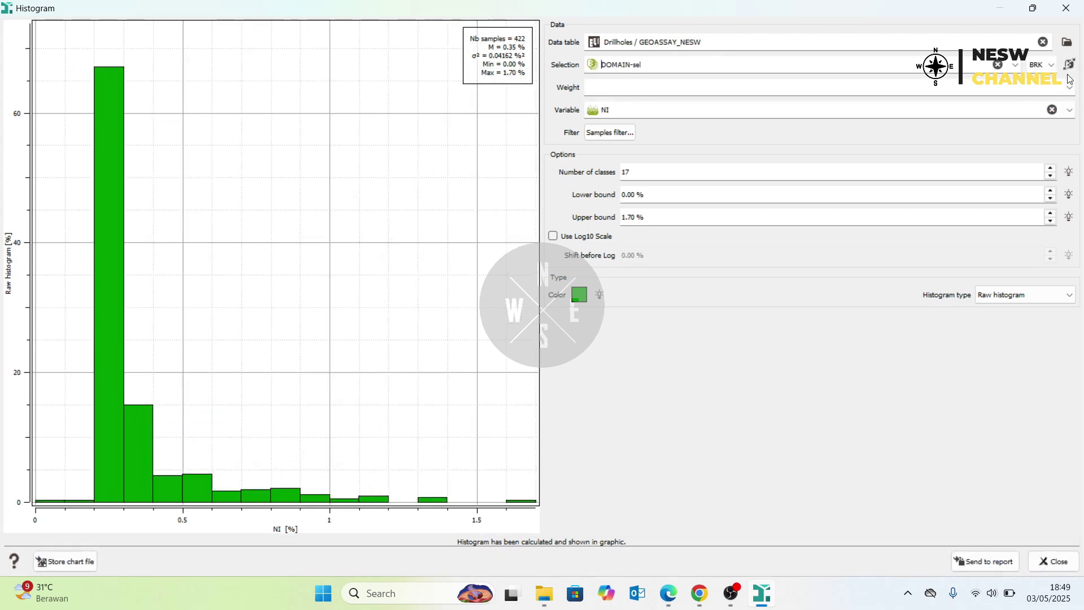
{"action": "left_click", "coordinate": [1051, 64]}
{"action": "left_click", "coordinate": [1038, 88]}
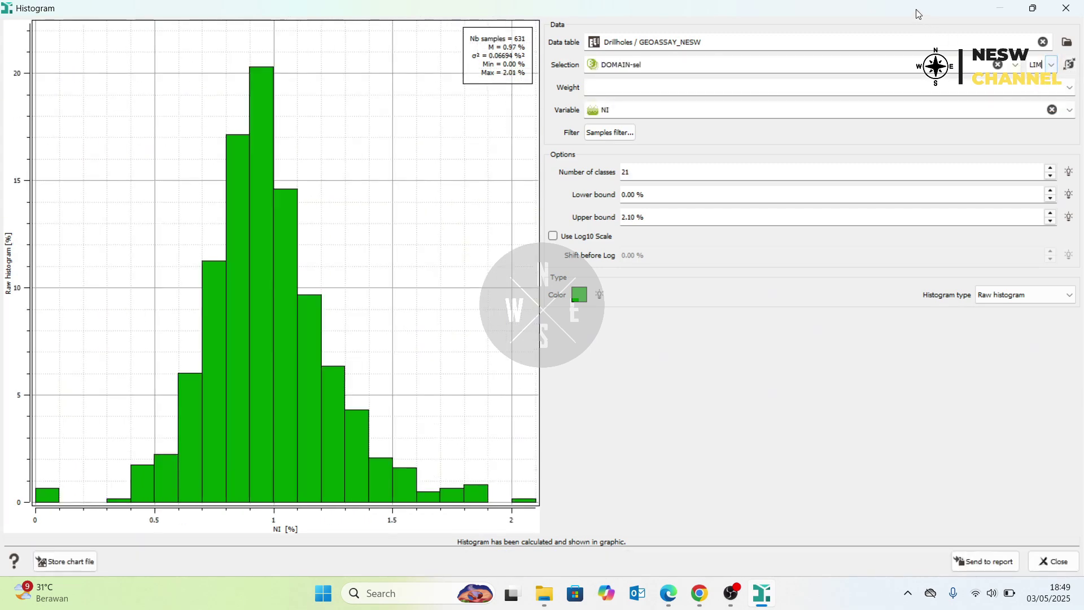
Compare the standalone LIM histogram with the Exploratory Data Analysis one, then return to the maximized Exploratory Data Analysis window.
{"action": "left_click_drag", "start_coordinate": [911, 16], "coordinate": [456, 137]}
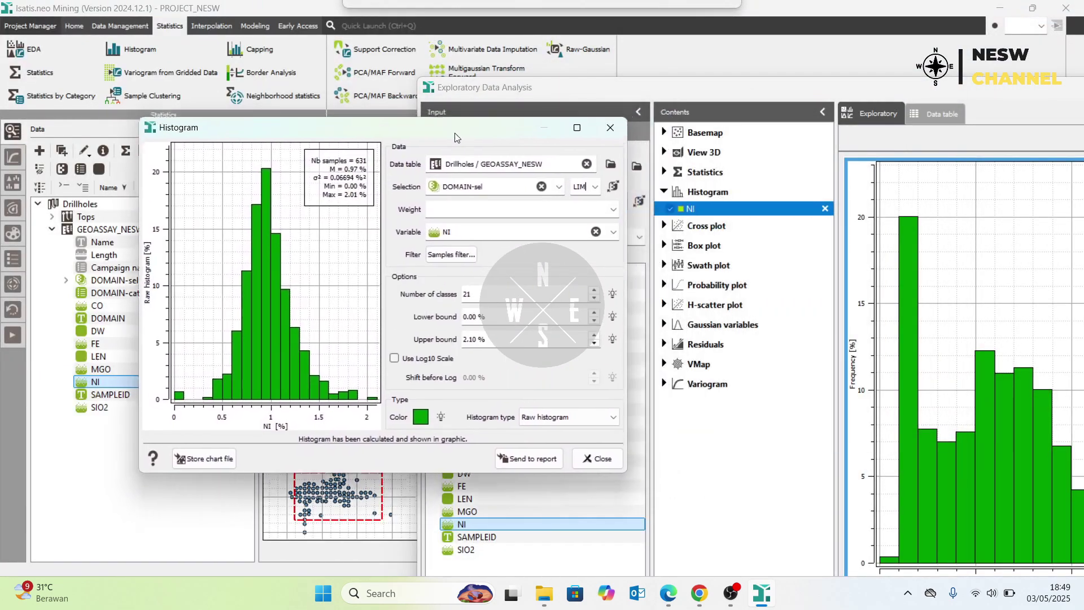
{"action": "left_click", "coordinate": [892, 89]}
{"action": "left_click_drag", "start_coordinate": [881, 91], "coordinate": [958, 83]}
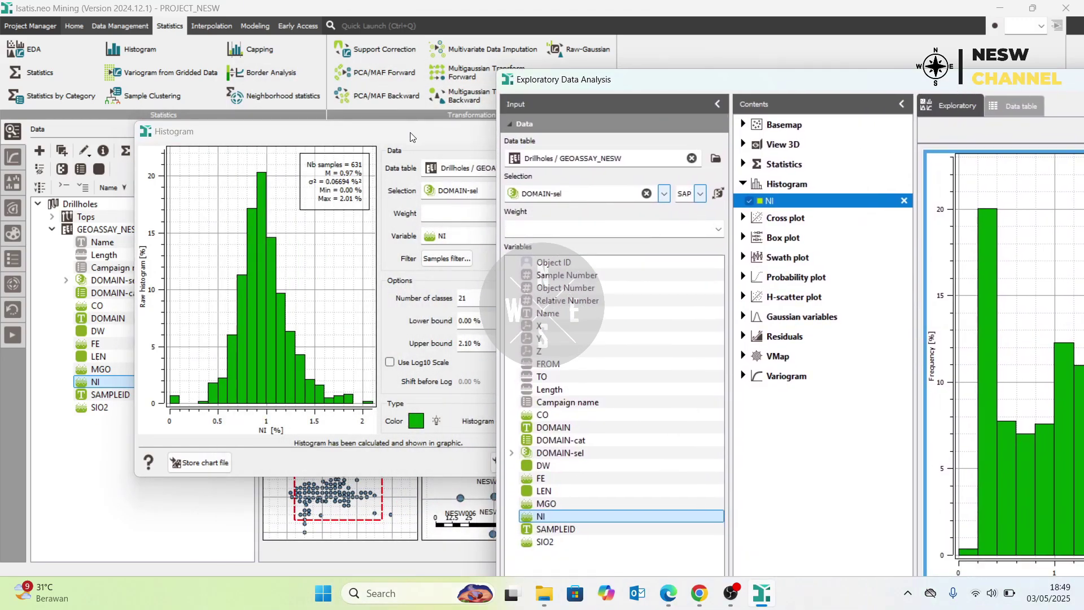
{"action": "left_click", "coordinate": [410, 137]}
{"action": "double_click", "coordinate": [359, 135]}
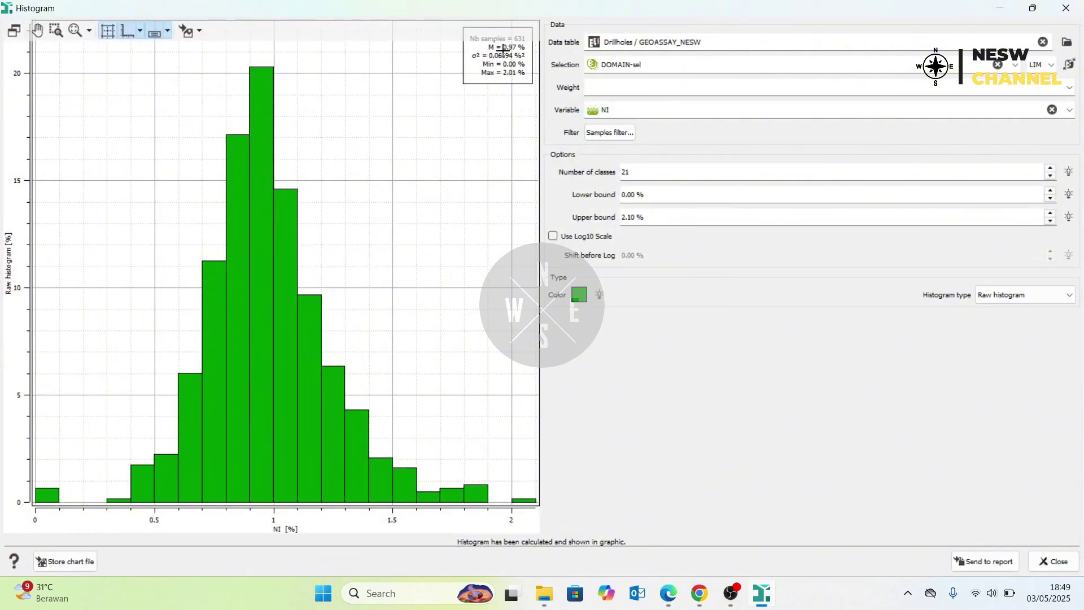
{"action": "double_click", "coordinate": [580, 12]}
{"action": "left_click", "coordinate": [851, 86]}
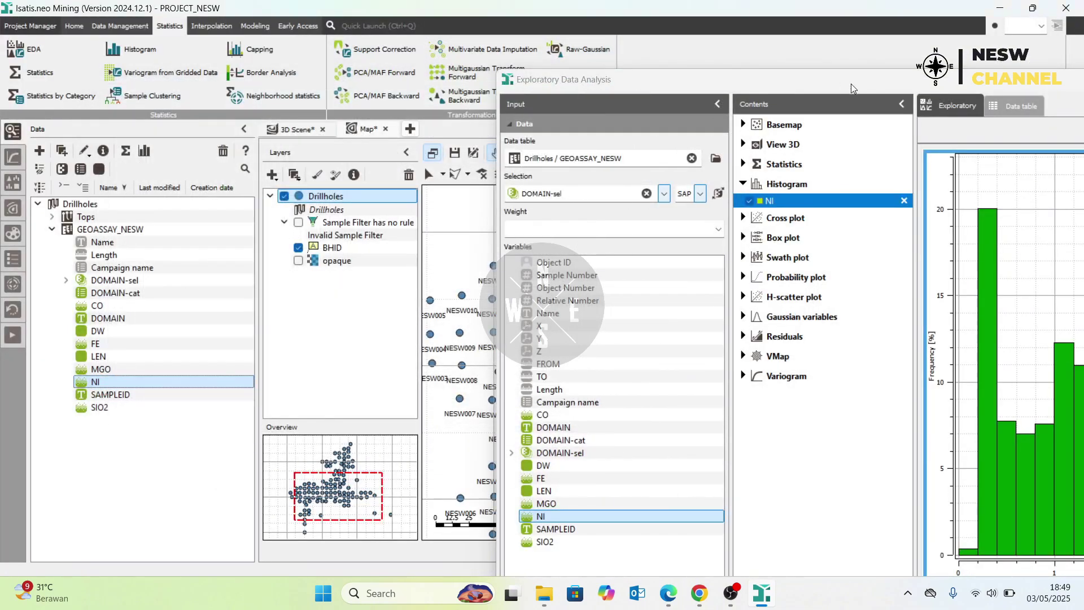
{"action": "double_click", "coordinate": [851, 83]}
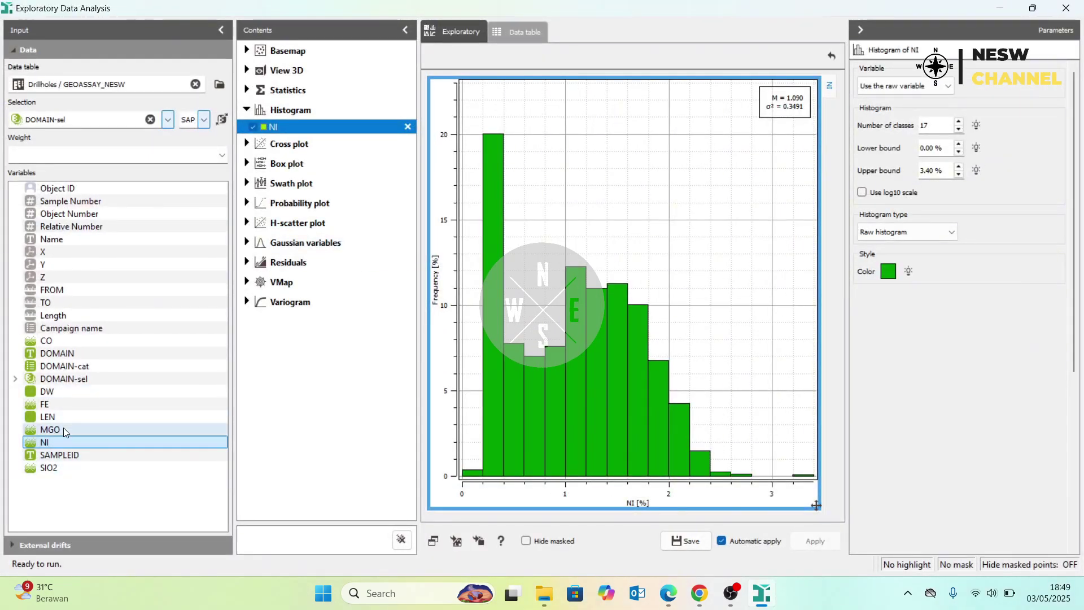
Add histograms of FE, MGO, SIO2 and CO alongside the NI histogram for the SAP domain.
{"action": "left_click", "coordinate": [74, 403]}
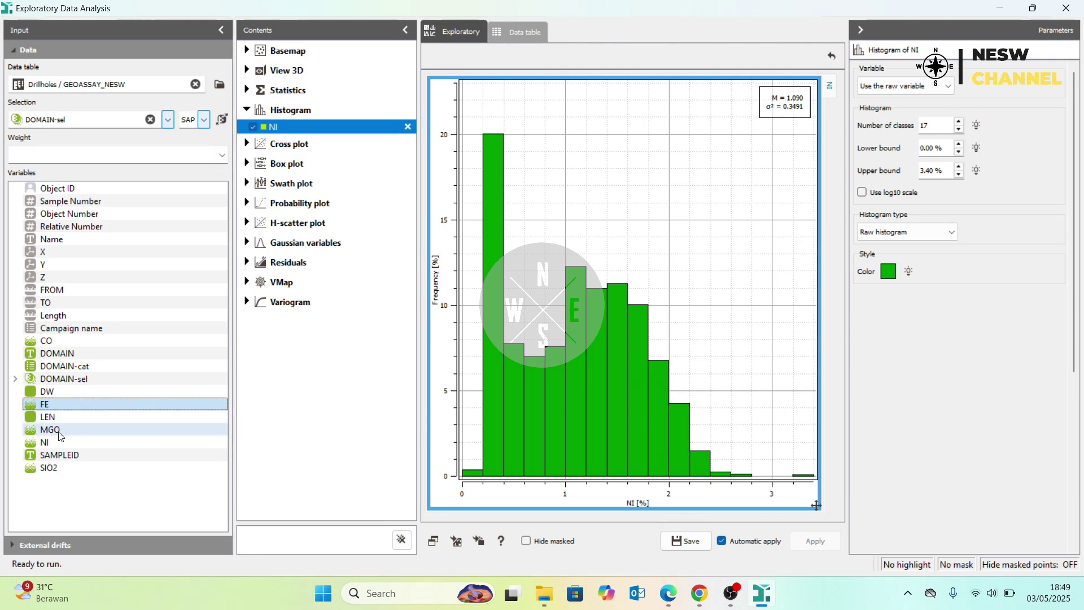
{"action": "left_click", "coordinate": [60, 433], "text": "ctrl"}
{"action": "left_click", "coordinate": [63, 469], "text": "ctrl"}
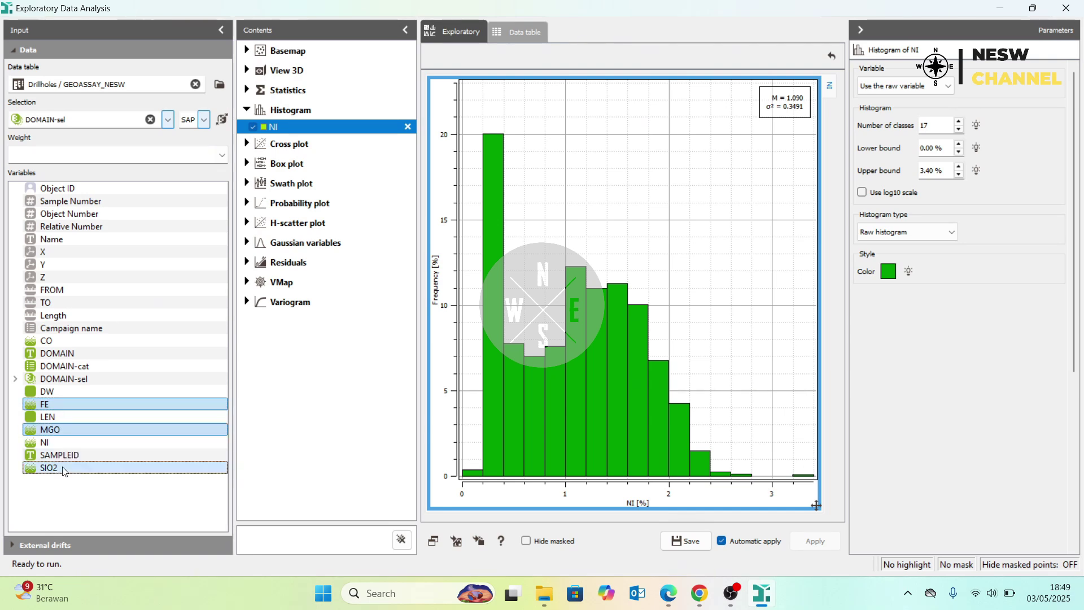
{"action": "left_click", "coordinate": [60, 341], "text": "ctrl"}
{"action": "left_click_drag", "start_coordinate": [48, 345], "coordinate": [316, 113]}
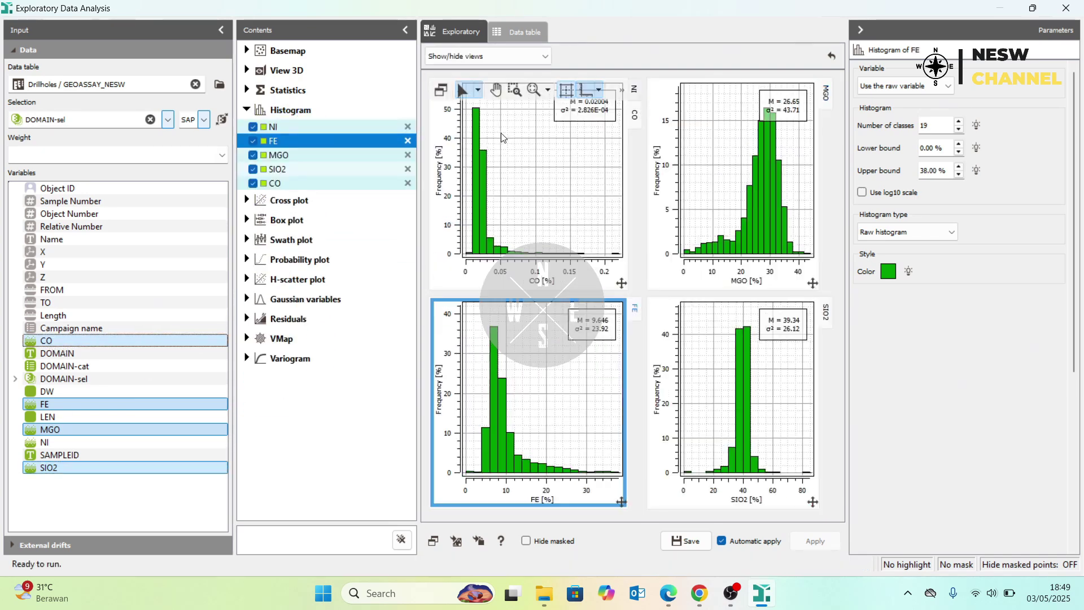
{"action": "left_click", "coordinate": [860, 29]}
{"action": "left_click", "coordinate": [1064, 32]}
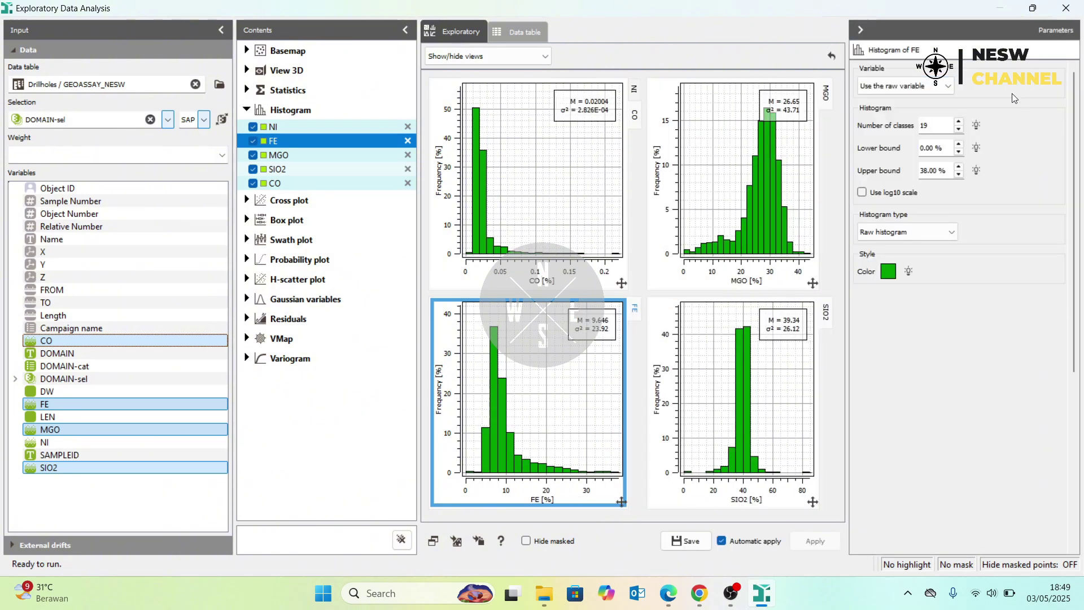
Bring the NI histogram in front of CO and switch all the histograms to the LIM domain, with the parameters collapsed.
{"action": "double_click", "coordinate": [937, 124]}
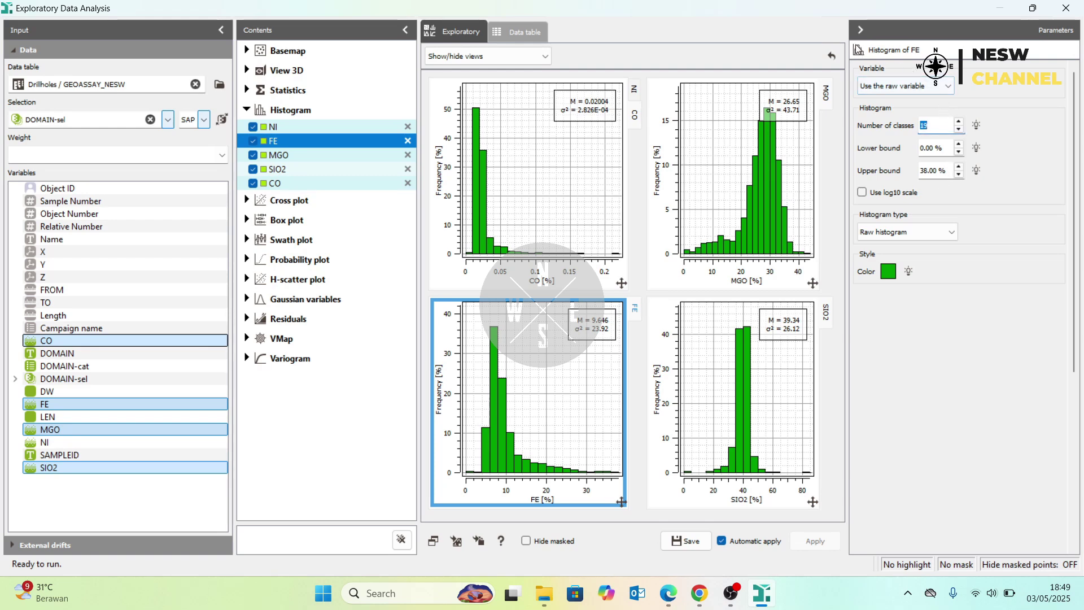
{"action": "left_click", "coordinate": [860, 30]}
{"action": "left_click", "coordinate": [727, 89]}
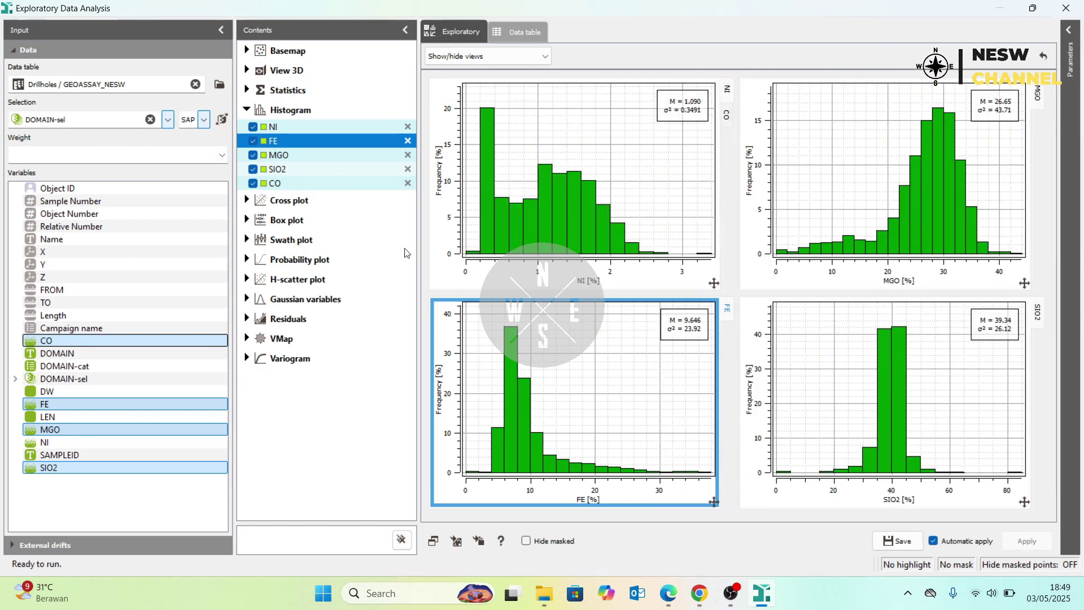
{"action": "left_click", "coordinate": [203, 119]}
{"action": "left_click", "coordinate": [209, 140]}
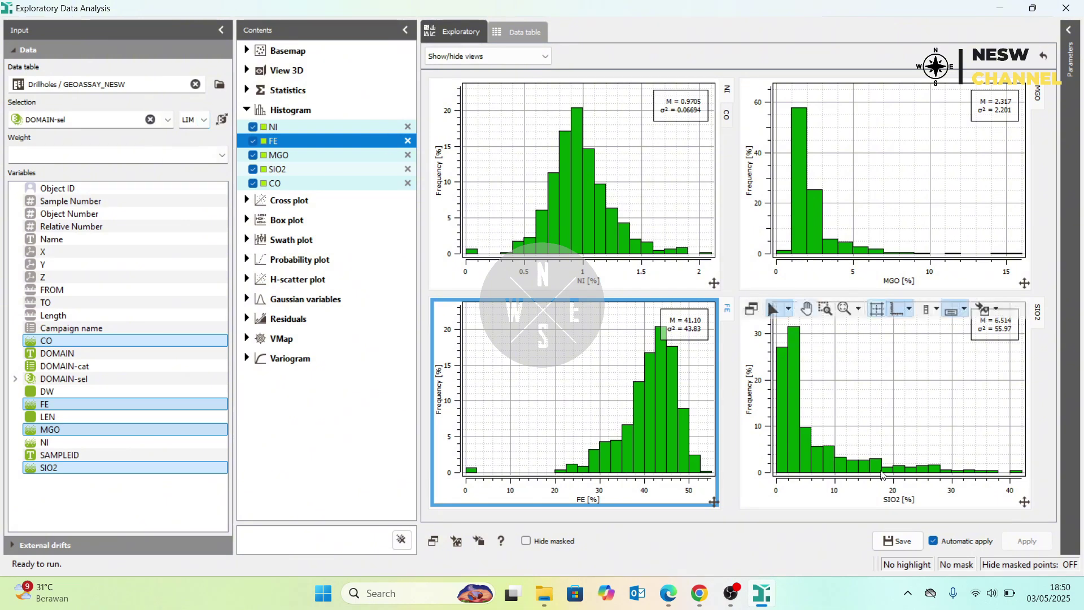
Highlight the LIM samples with SIO2 above about 12 % on the SIO2 histogram and show the CO histogram instead of NI.
{"action": "left_click", "coordinate": [852, 439]}
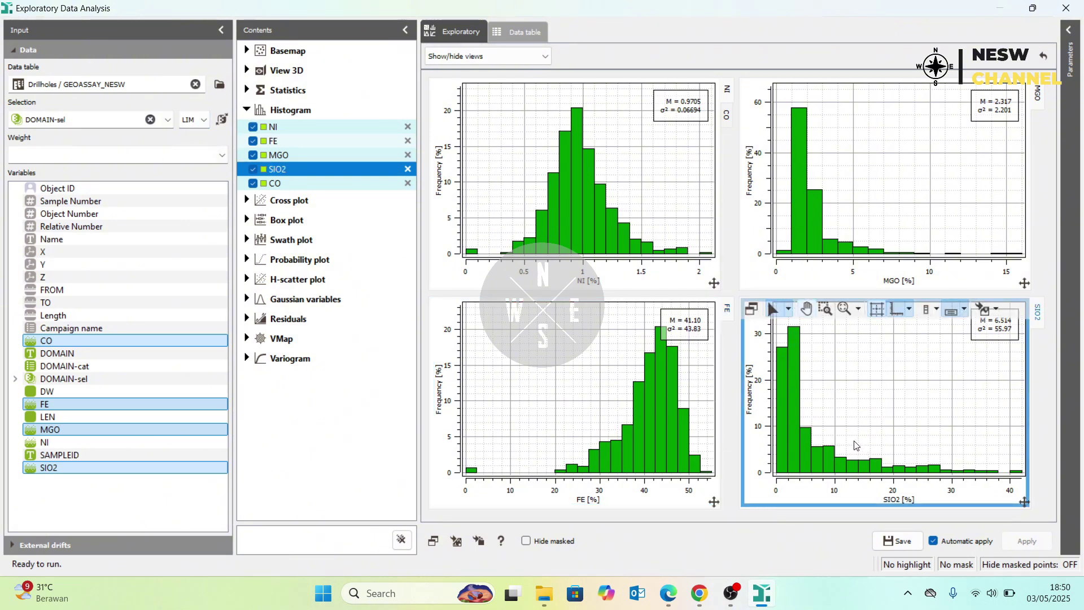
{"action": "left_click_drag", "start_coordinate": [846, 441], "coordinate": [1025, 475]}
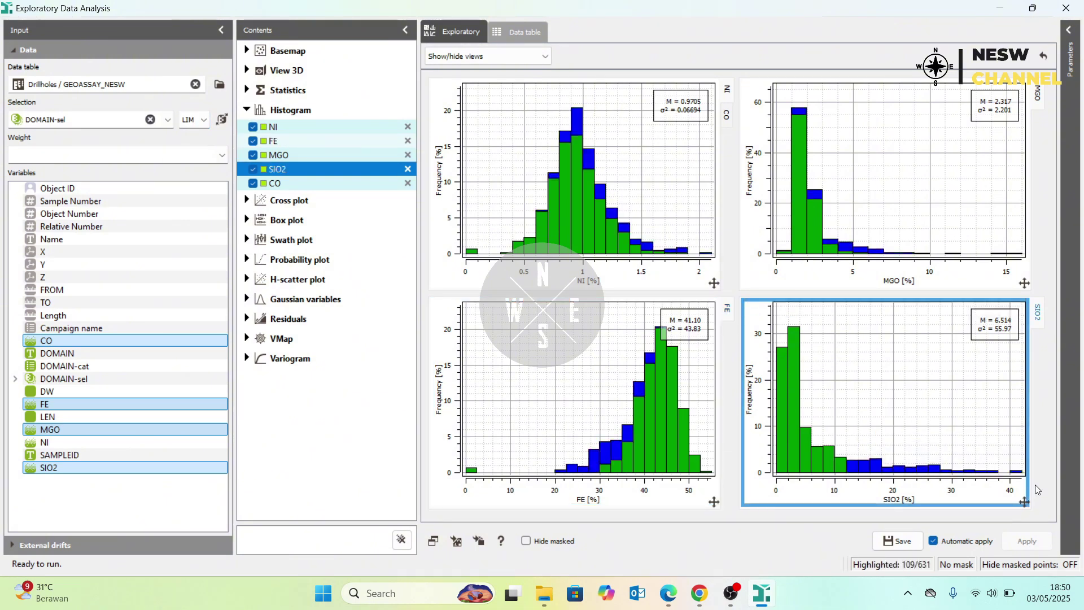
{"action": "left_click", "coordinate": [727, 116]}
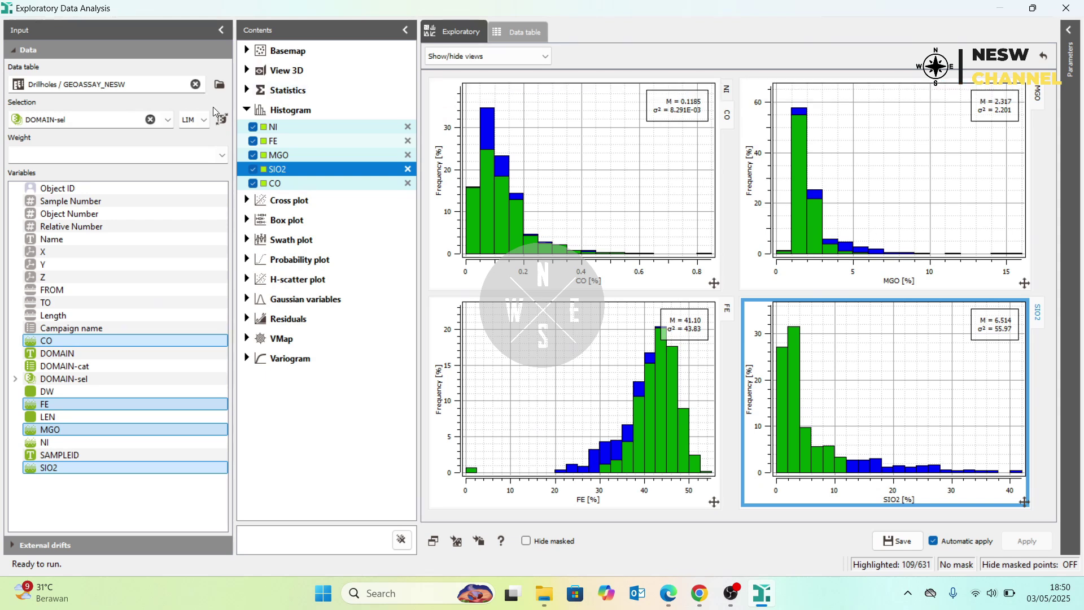
Switch the histograms to the SAP domain and highlight the samples with MGO below about 18 % on the MGO histogram.
{"action": "left_click", "coordinate": [203, 119]}
{"action": "left_click", "coordinate": [196, 142]}
{"action": "key", "text": "Down"}
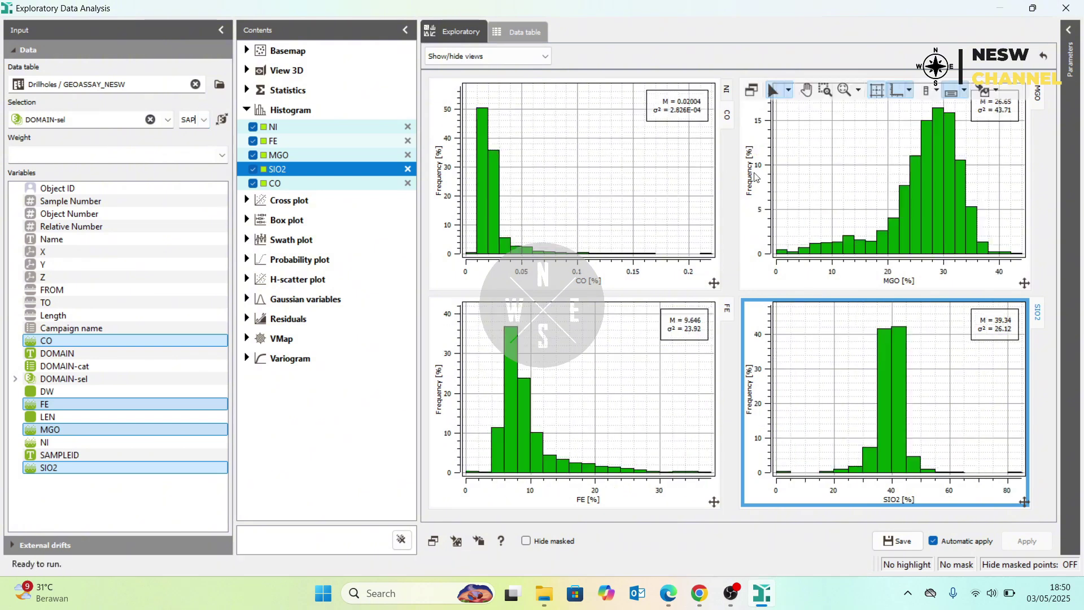
{"action": "left_click", "coordinate": [859, 174]}
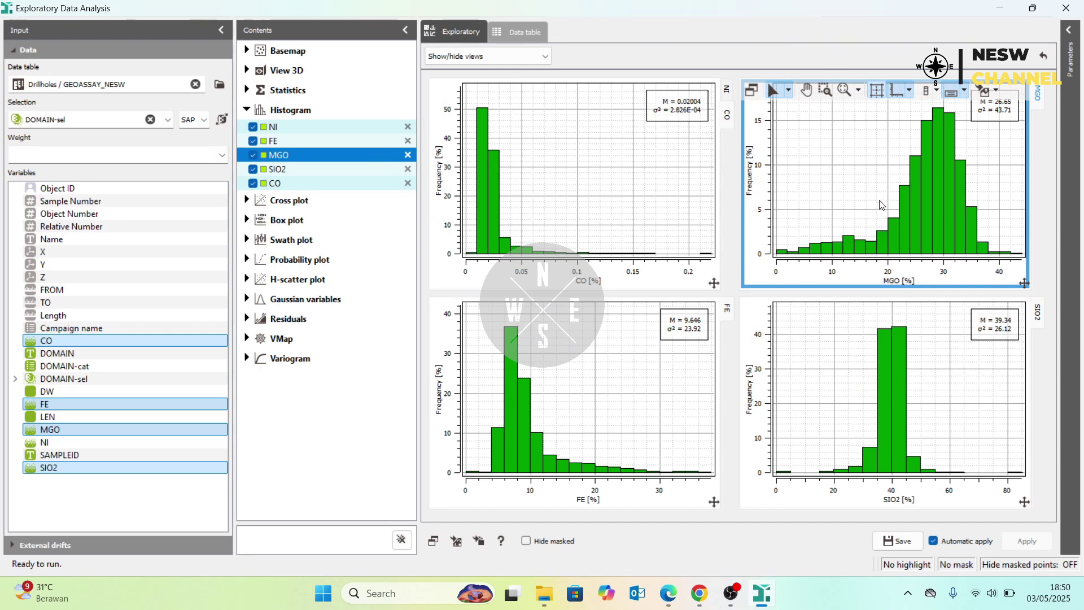
{"action": "left_click_drag", "start_coordinate": [883, 219], "coordinate": [777, 266]}
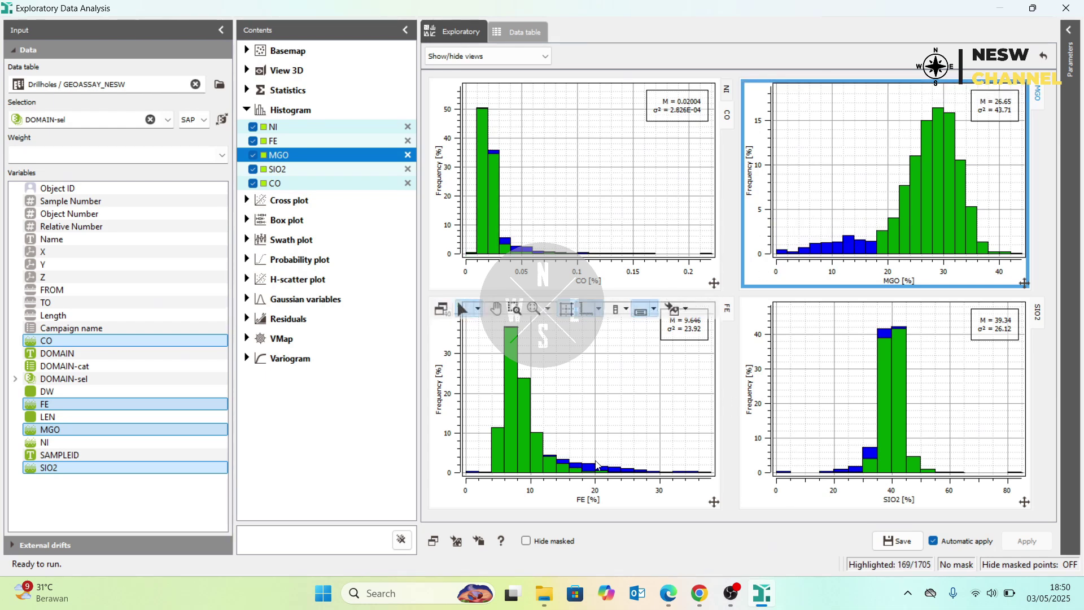
Review the highlighted low-MGO samples on the NI histogram and in the data table, then return to the exploratory plots.
{"action": "left_click", "coordinate": [727, 89]}
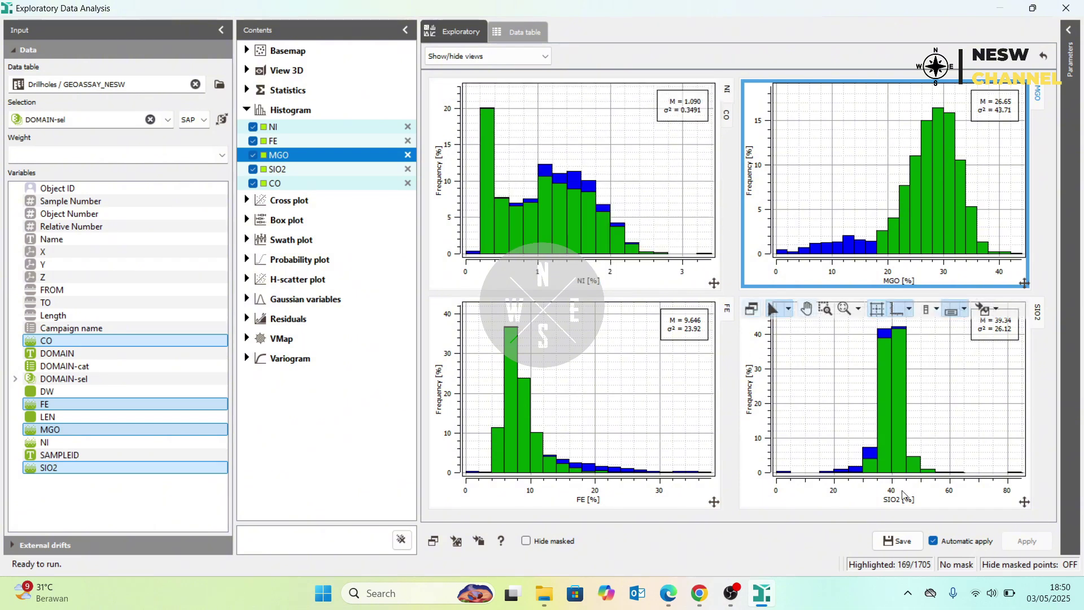
{"action": "left_click", "coordinate": [519, 30]}
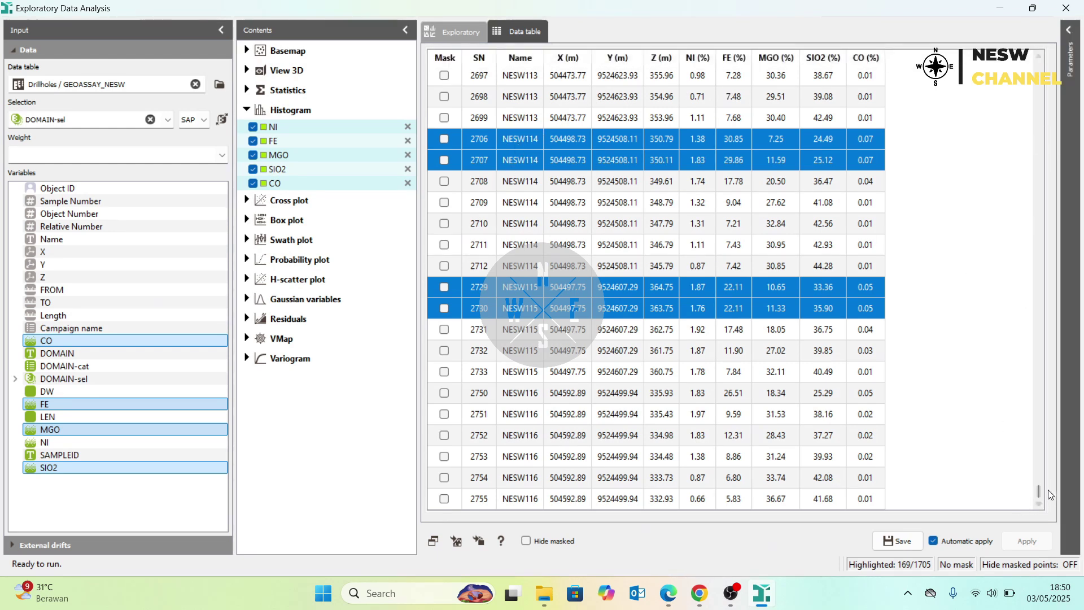
{"action": "left_click_drag", "start_coordinate": [1050, 495], "coordinate": [1080, 25]}
{"action": "left_click", "coordinate": [468, 33]}
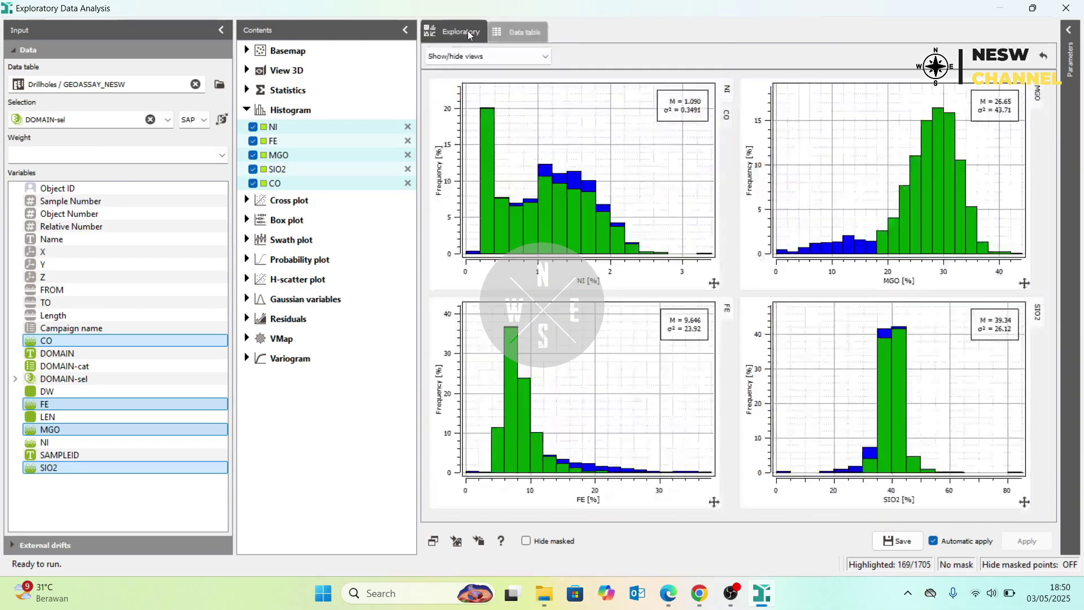
Clear the domain selection and highlight the samples with FE above about 25 % on the FE histogram.
{"action": "left_click", "coordinate": [150, 120]}
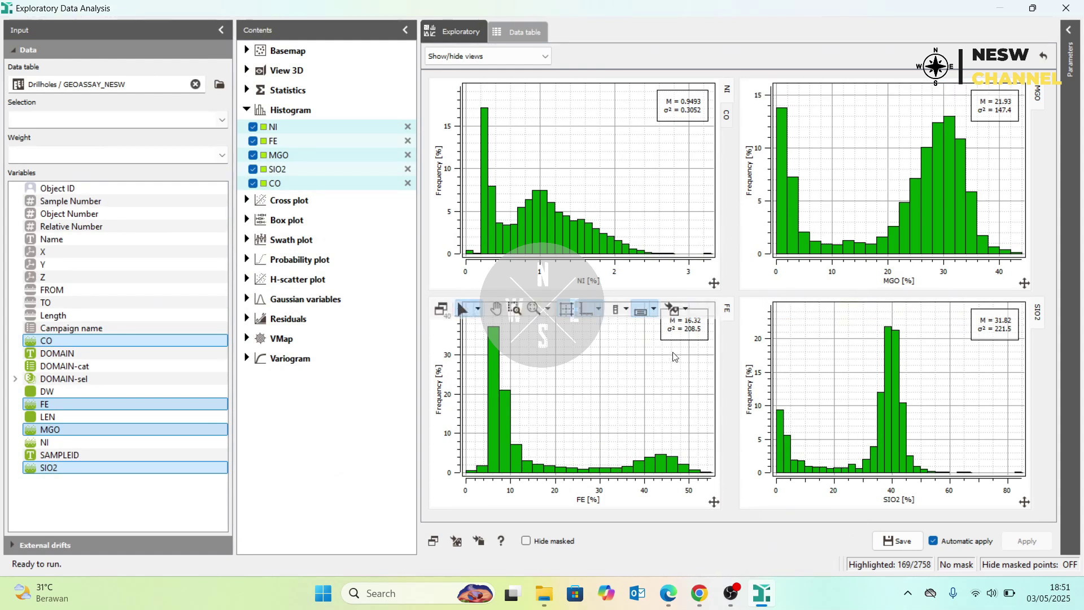
{"action": "left_click", "coordinate": [604, 464]}
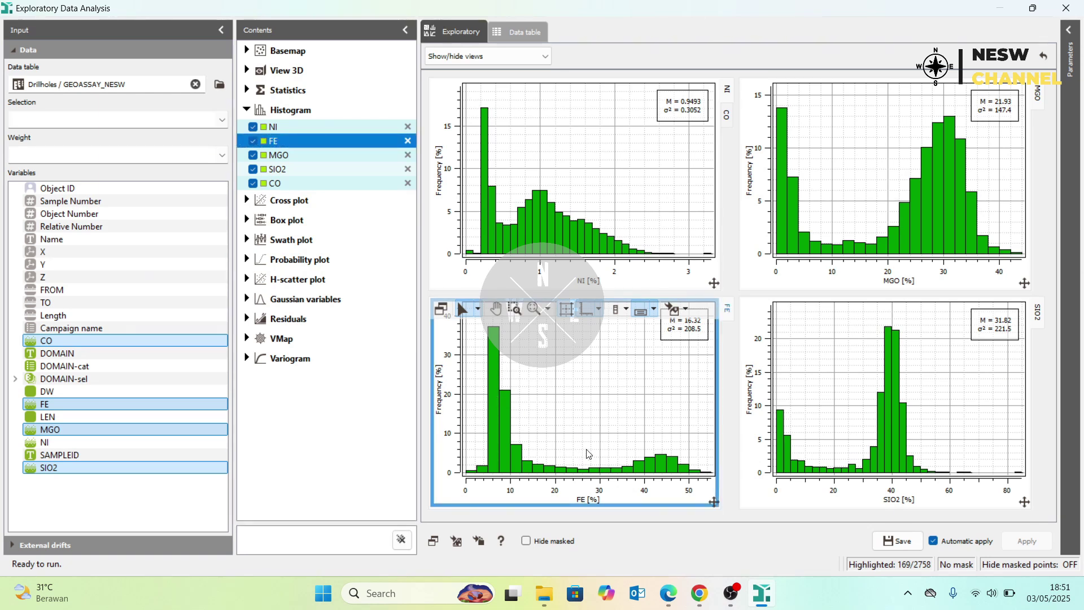
{"action": "left_click_drag", "start_coordinate": [576, 439], "coordinate": [742, 507]}
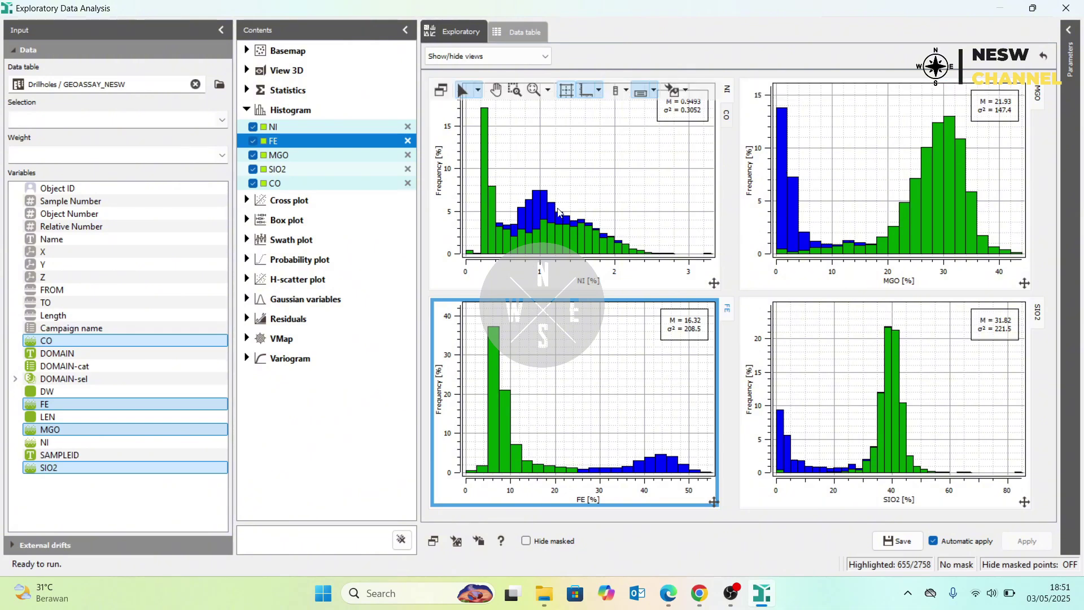
Remove the NI, MGO, FE, SIO2 and CO histograms from the analysis.
{"action": "left_click", "coordinate": [408, 126]}
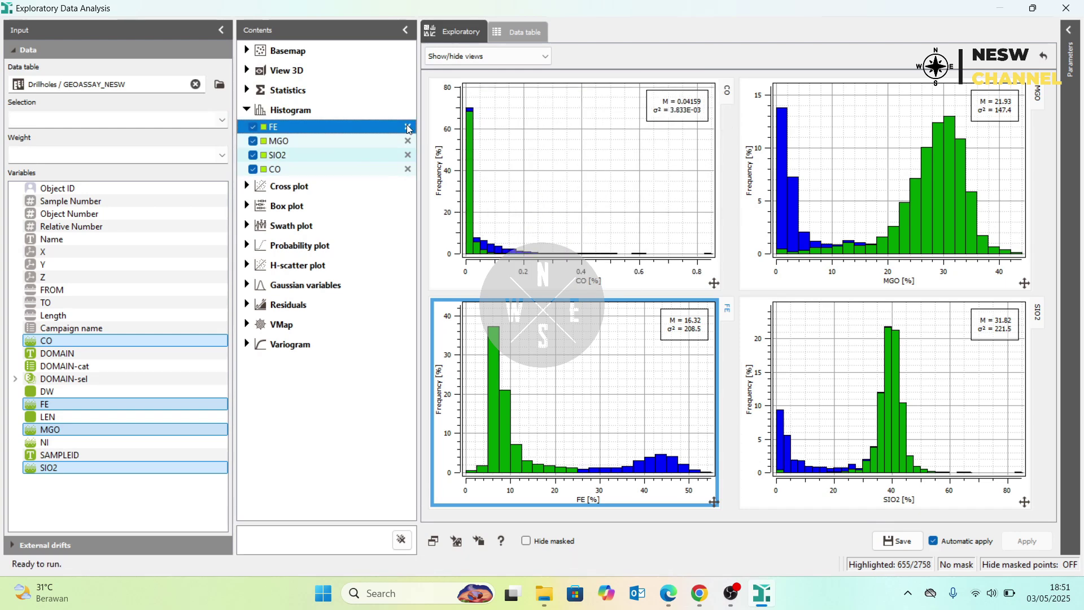
{"action": "left_click", "coordinate": [408, 140]}
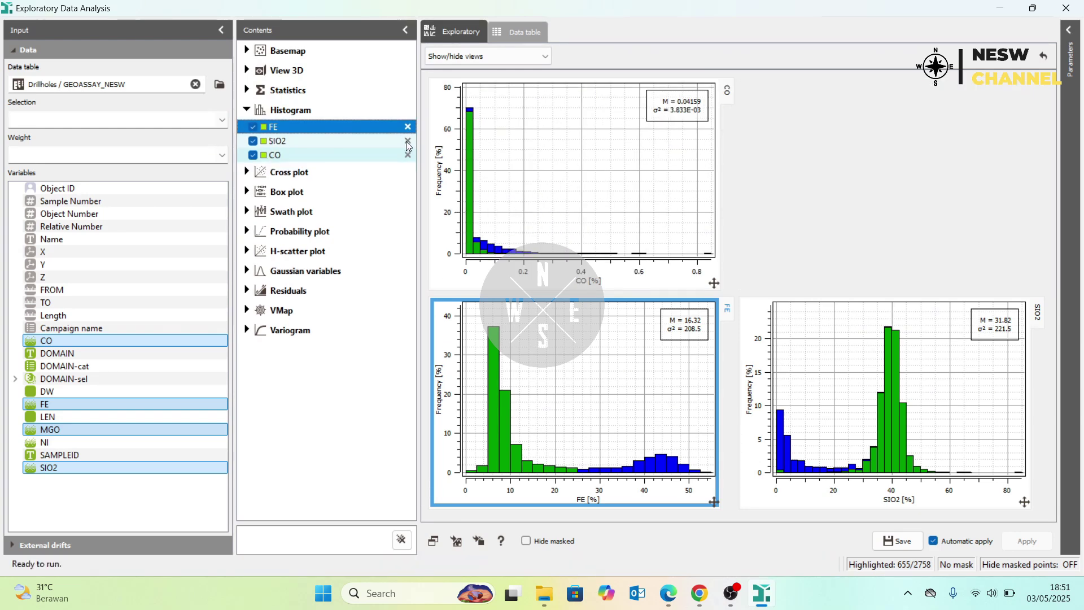
{"action": "left_click", "coordinate": [407, 127]}
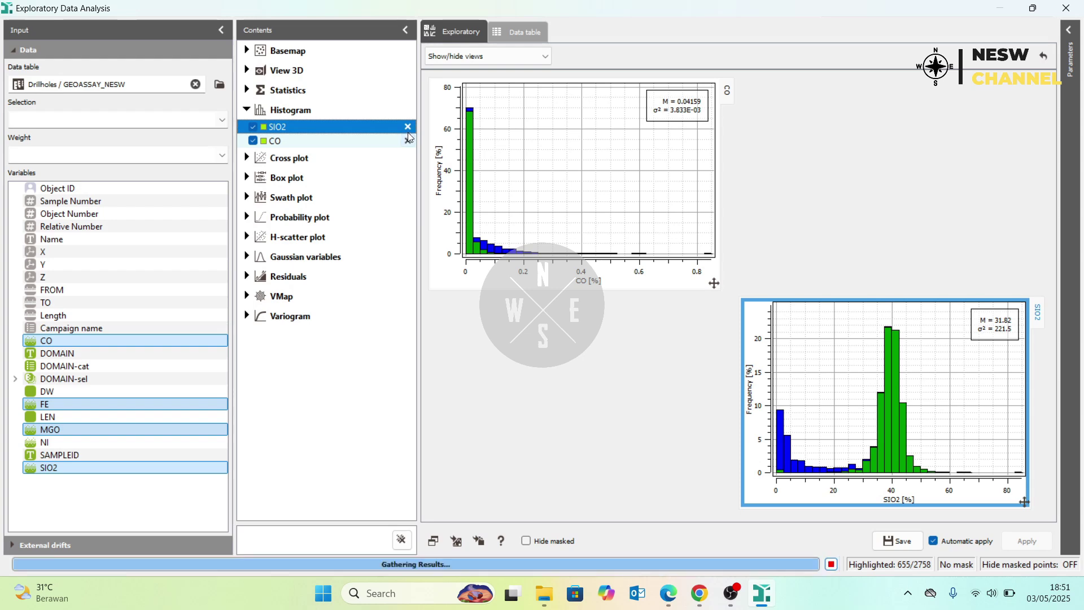
{"action": "left_click", "coordinate": [408, 141]}
{"action": "left_click", "coordinate": [407, 127]}
Create a cross plot of FE against NI for the whole assay table.
{"action": "left_click", "coordinate": [90, 341]}
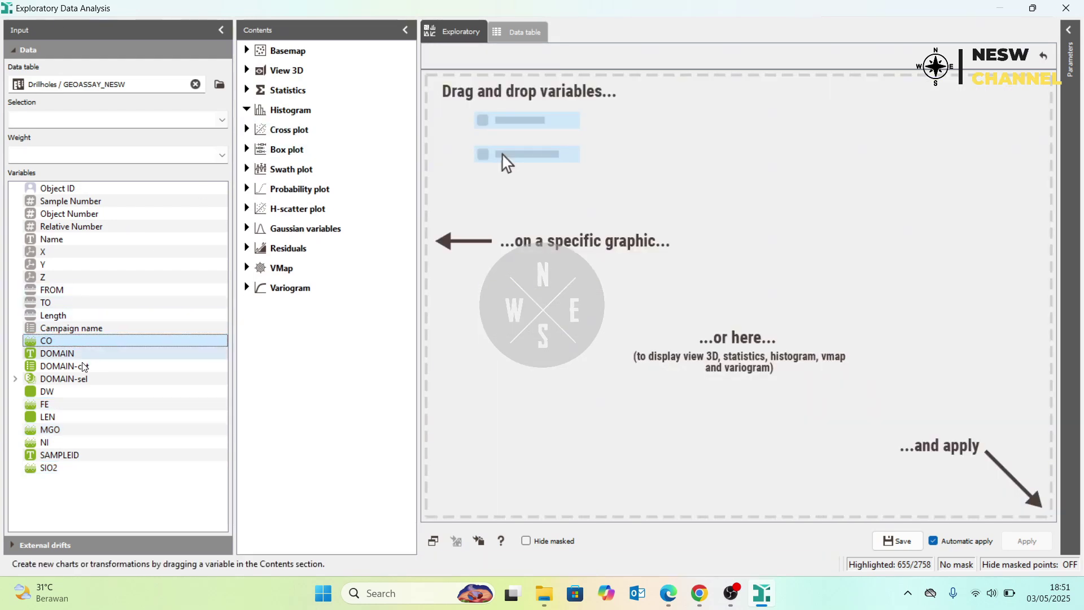
{"action": "left_click", "coordinate": [76, 442]}
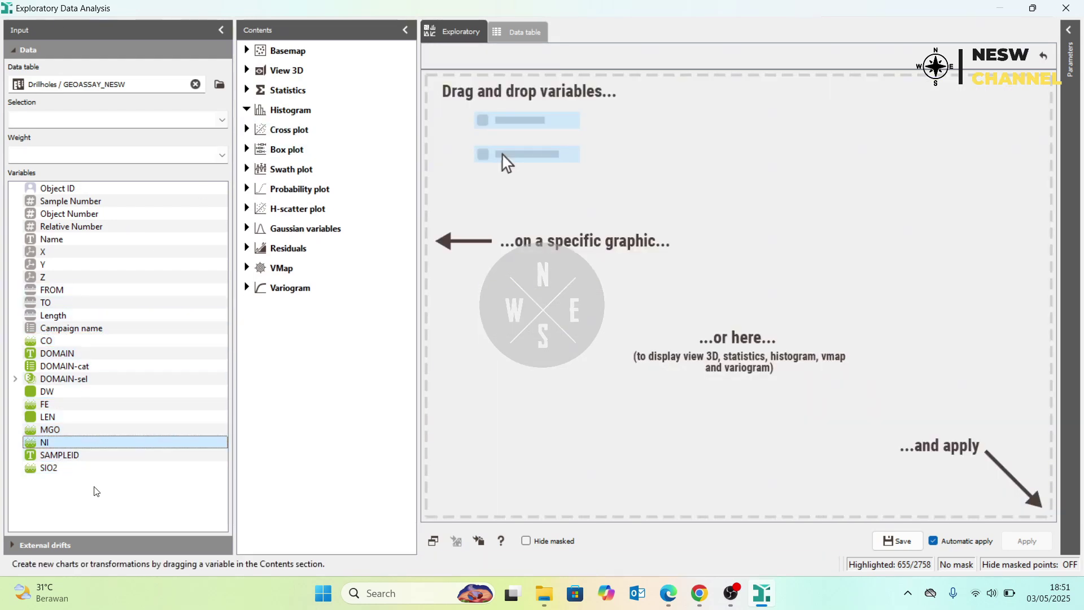
{"action": "left_click", "coordinate": [66, 408], "text": "ctrl"}
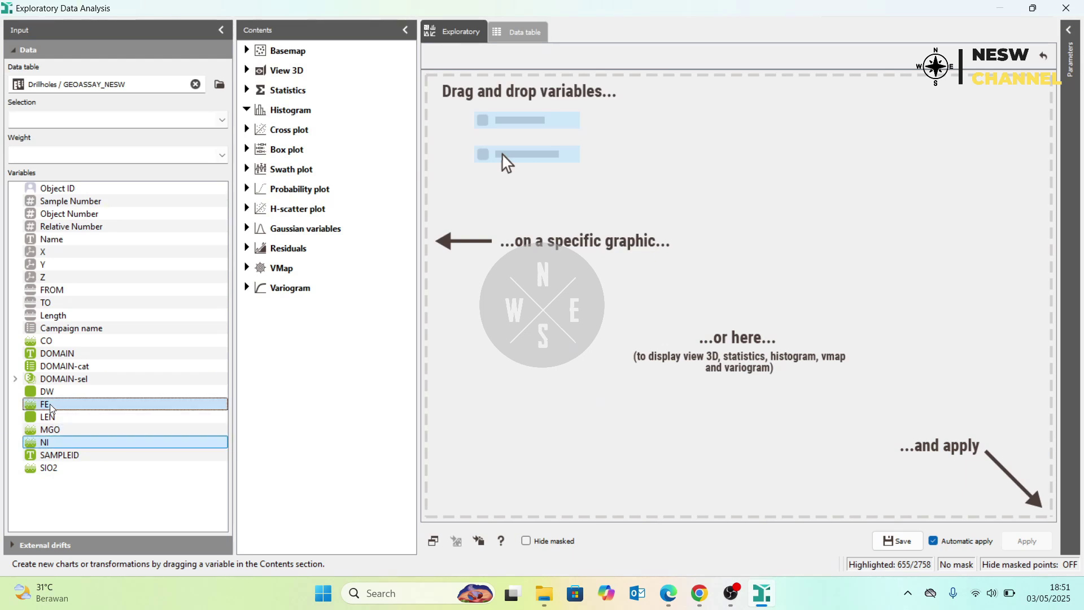
{"action": "left_click_drag", "start_coordinate": [51, 407], "coordinate": [314, 127]}
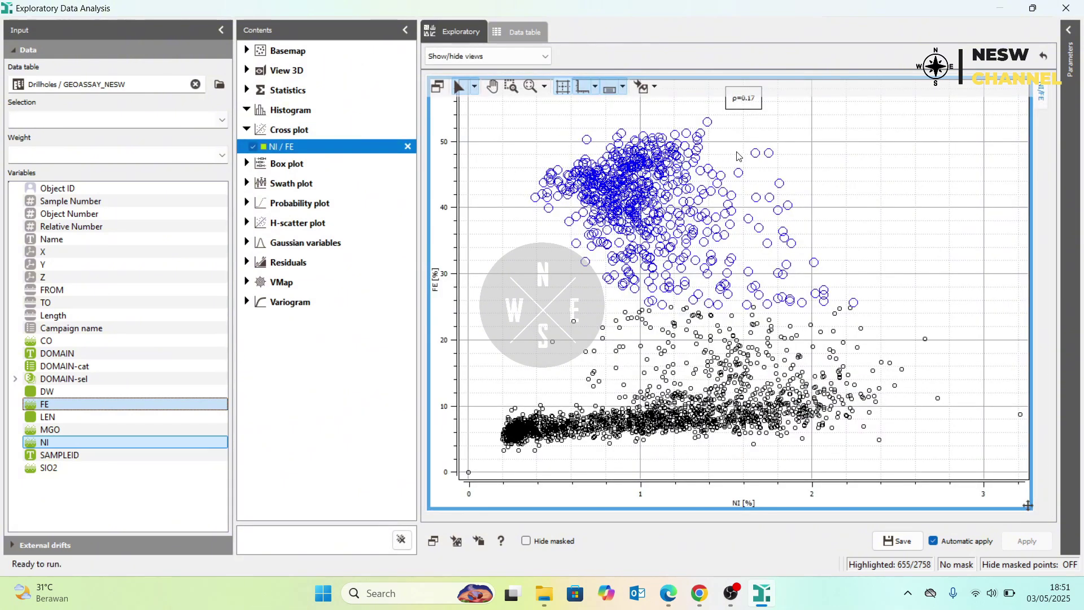
Expand the cross plot parameters and restrict the NI/FE cross plot to the LIM domain of the DOMAIN-sel selection.
{"action": "left_click", "coordinate": [1070, 51]}
{"action": "scroll", "coordinate": [976, 471], "scroll_direction": "down", "scroll_amount": 2}
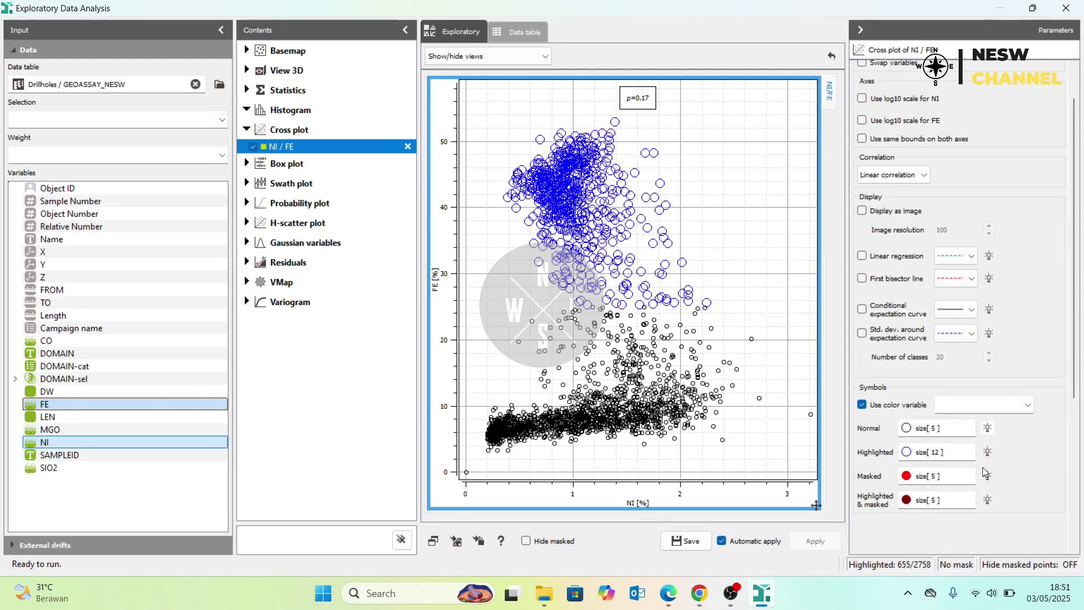
{"action": "scroll", "coordinate": [940, 454], "scroll_direction": "down", "scroll_amount": 2}
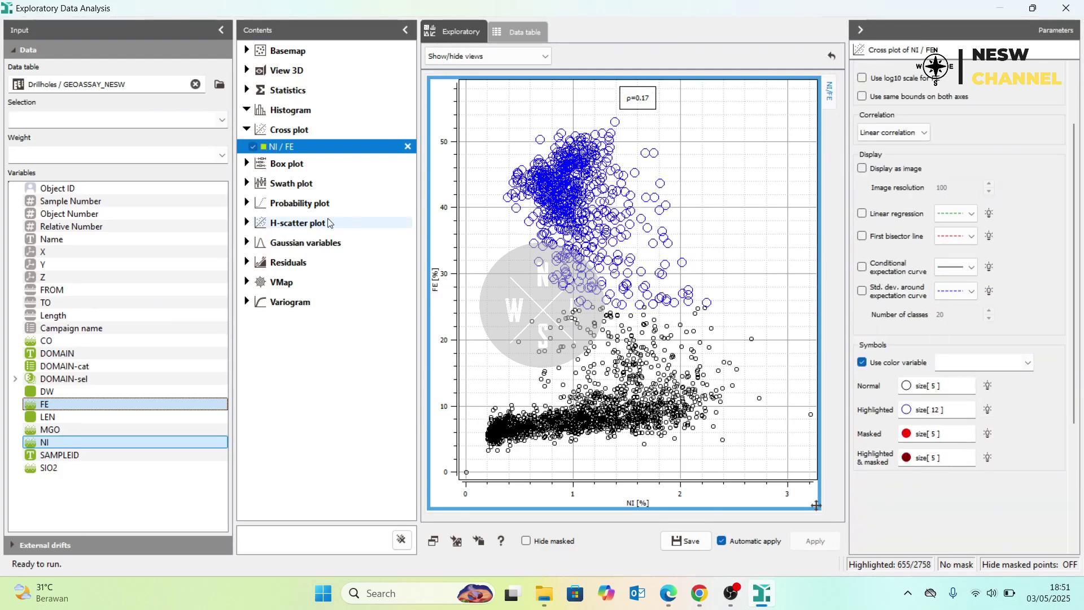
{"action": "left_click", "coordinate": [226, 122]}
{"action": "left_click", "coordinate": [251, 123]}
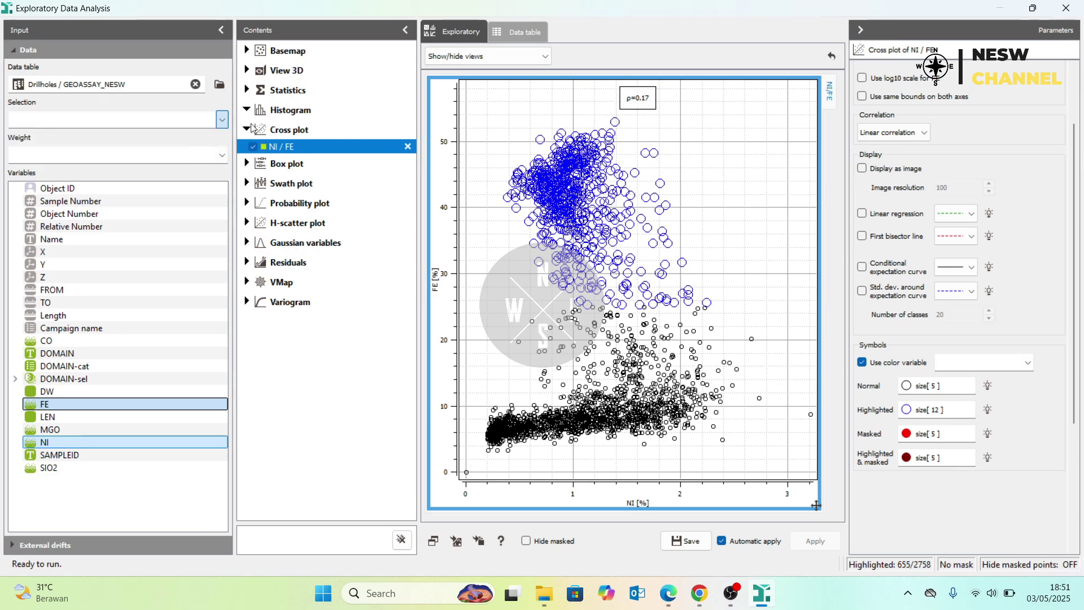
{"action": "key", "text": "Down"}
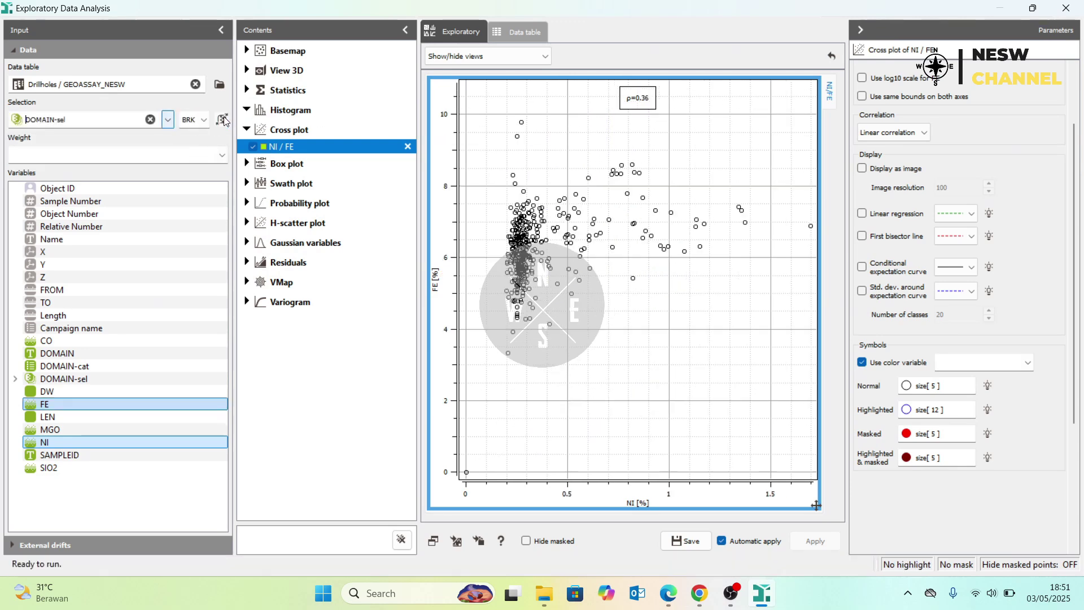
{"action": "left_click", "coordinate": [204, 120]}
{"action": "scroll", "coordinate": [201, 116], "scroll_direction": "down", "scroll_amount": 1}
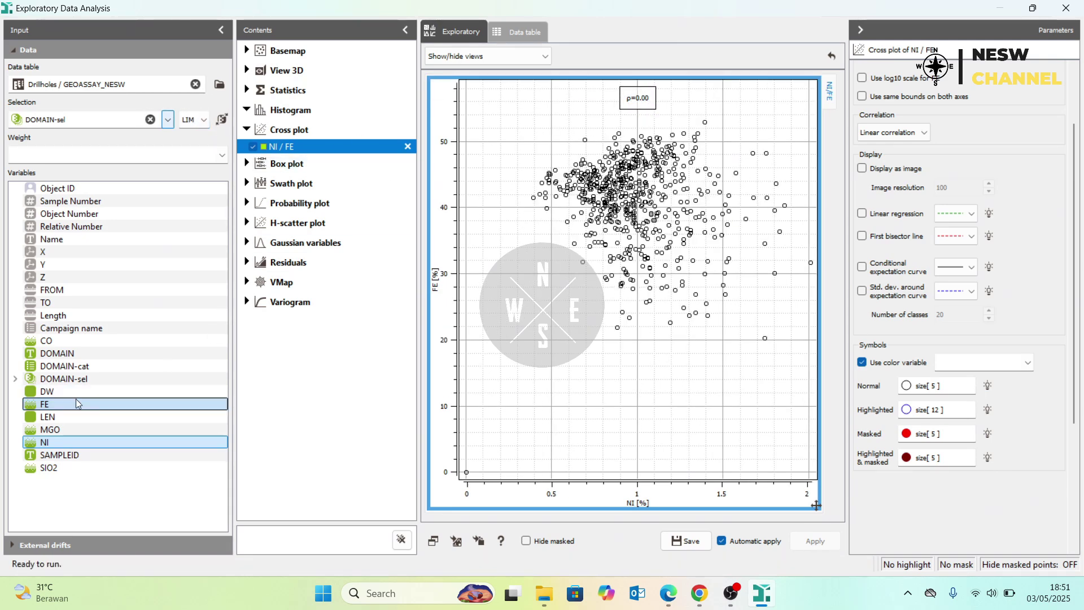
Replace the NI/FE cross plot with a cross plot of FE and MGO.
{"action": "left_click", "coordinate": [408, 146]}
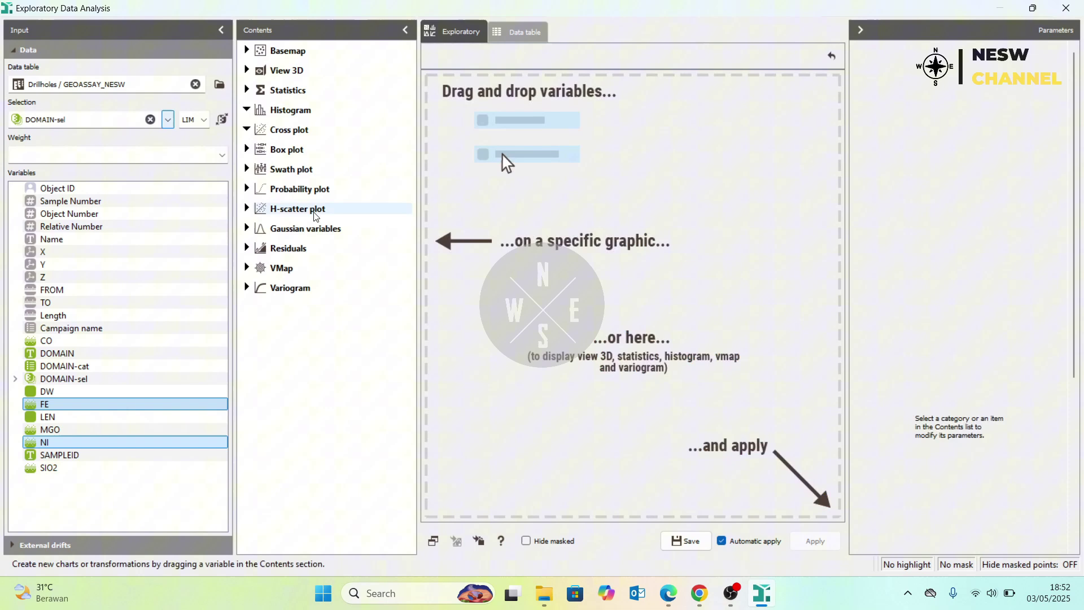
{"action": "left_click", "coordinate": [59, 402]}
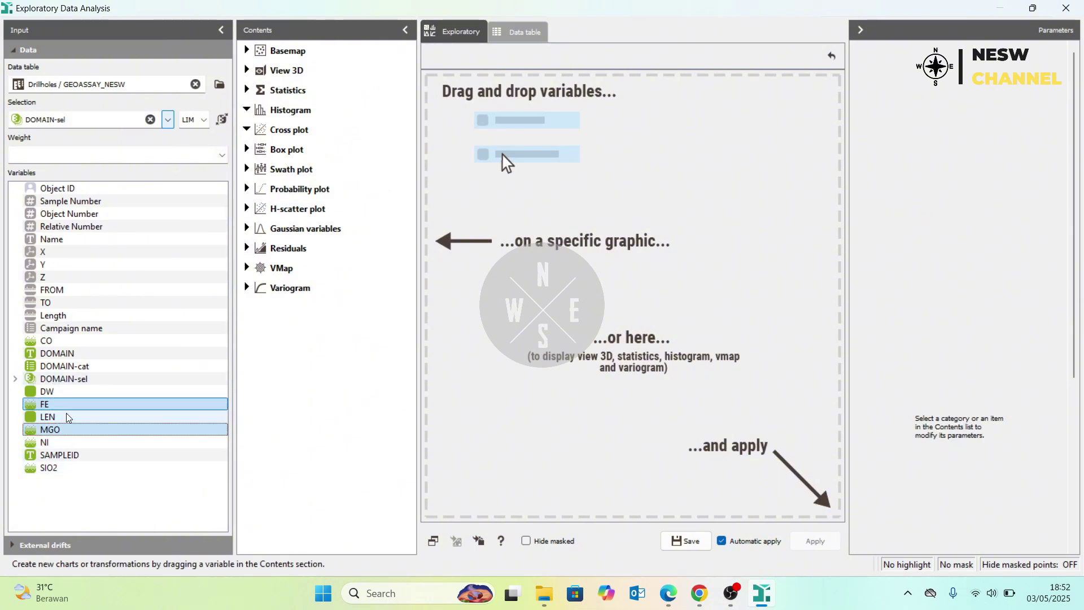
{"action": "left_click", "coordinate": [62, 429], "text": "ctrl"}
{"action": "left_click_drag", "start_coordinate": [62, 429], "coordinate": [320, 134]}
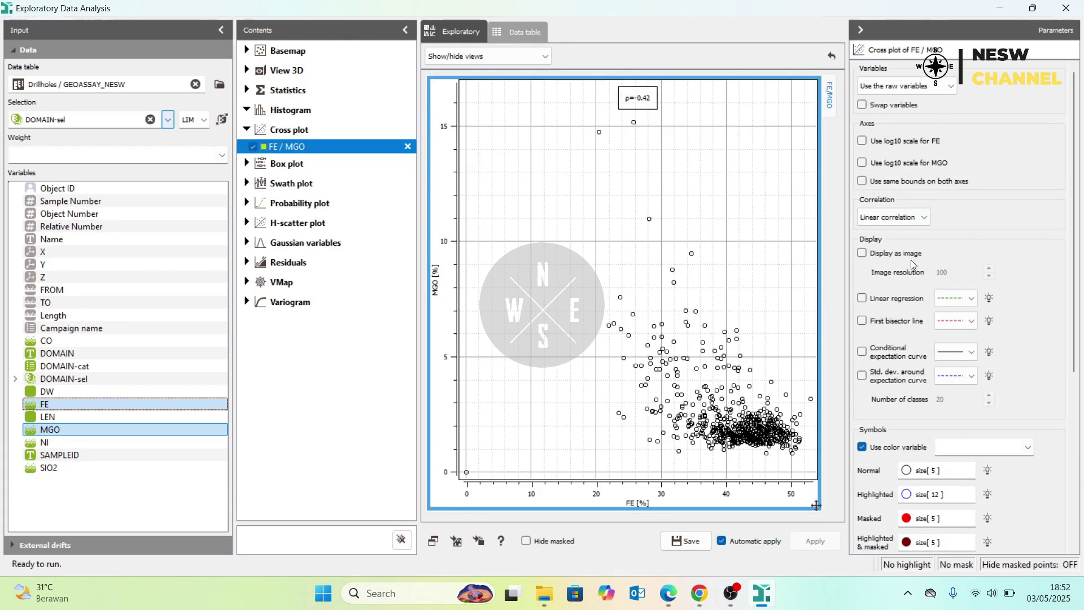
Display the linear regression, first bisector line, conditional expectation curve and its standard deviation curves on the FE/MGO cross plot.
{"action": "left_click", "coordinate": [862, 298]}
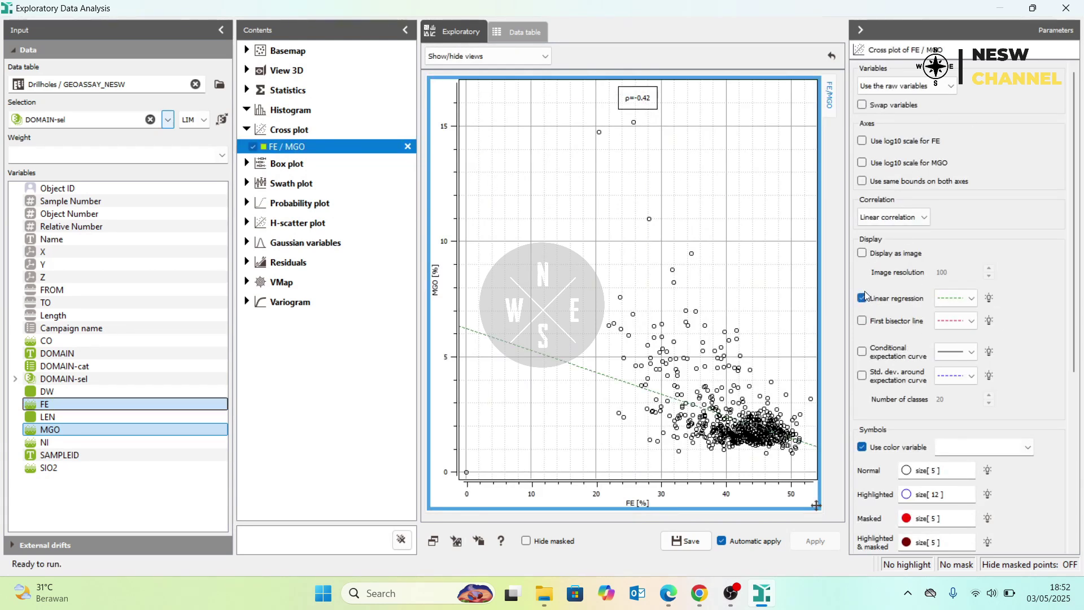
{"action": "left_click", "coordinate": [862, 351]}
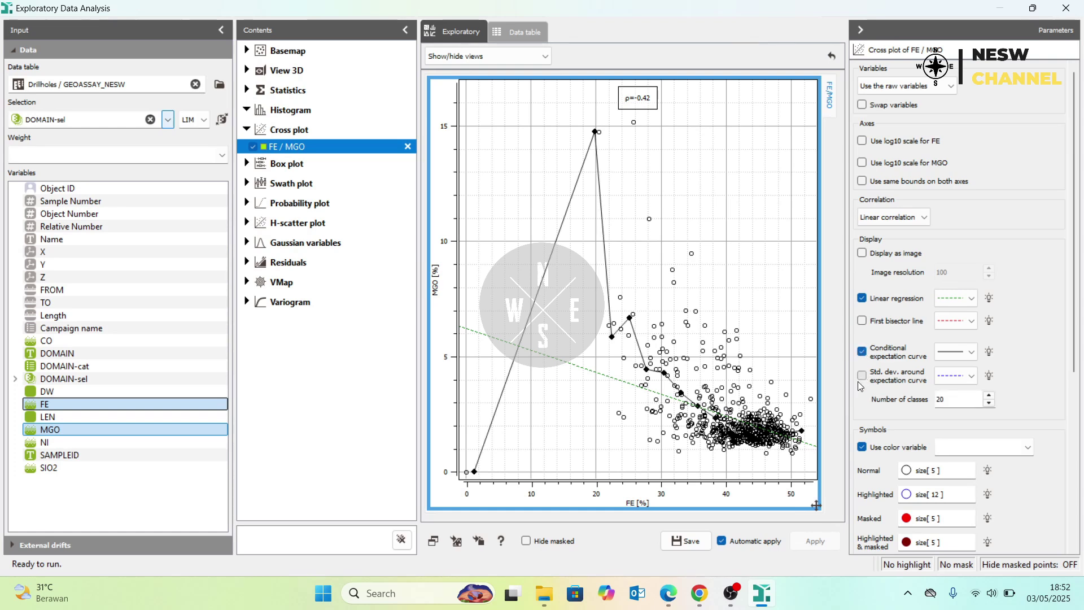
{"action": "left_click", "coordinate": [860, 377]}
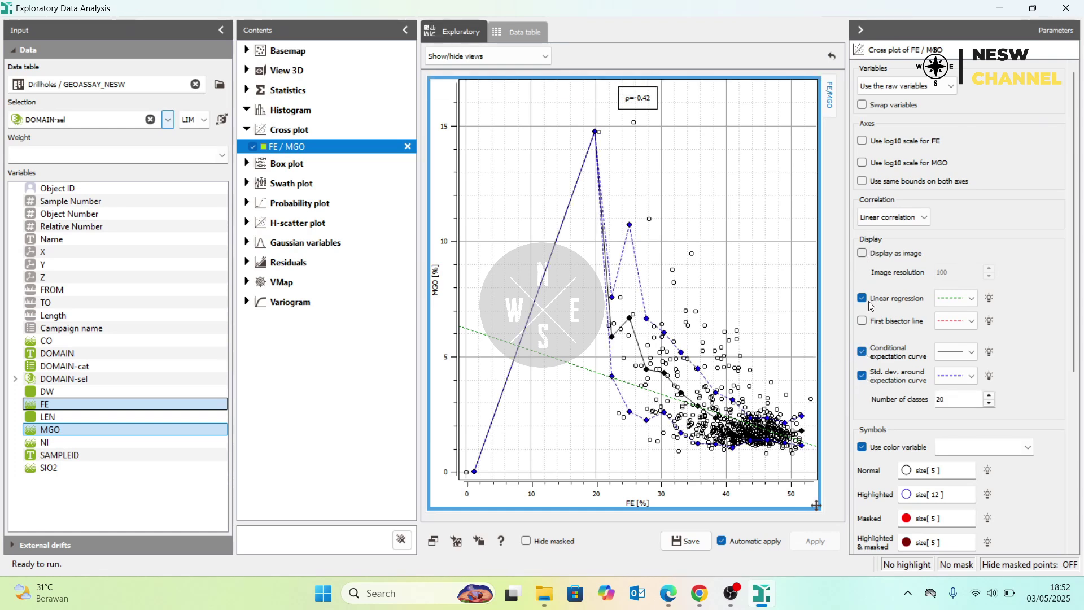
{"action": "left_click", "coordinate": [862, 321]}
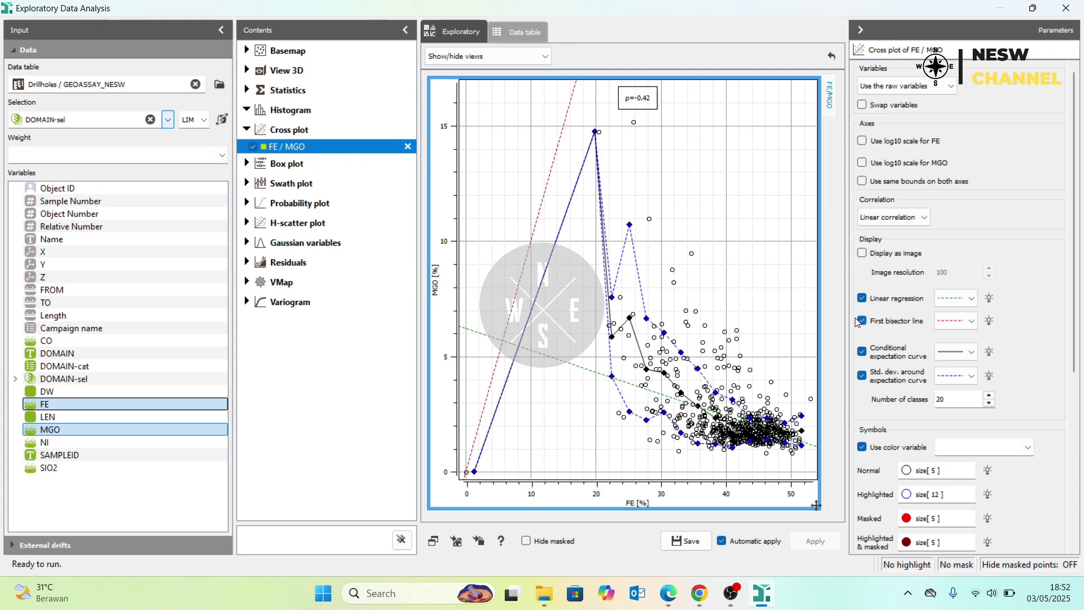
{"action": "scroll", "coordinate": [902, 463], "scroll_direction": "down", "scroll_amount": 3}
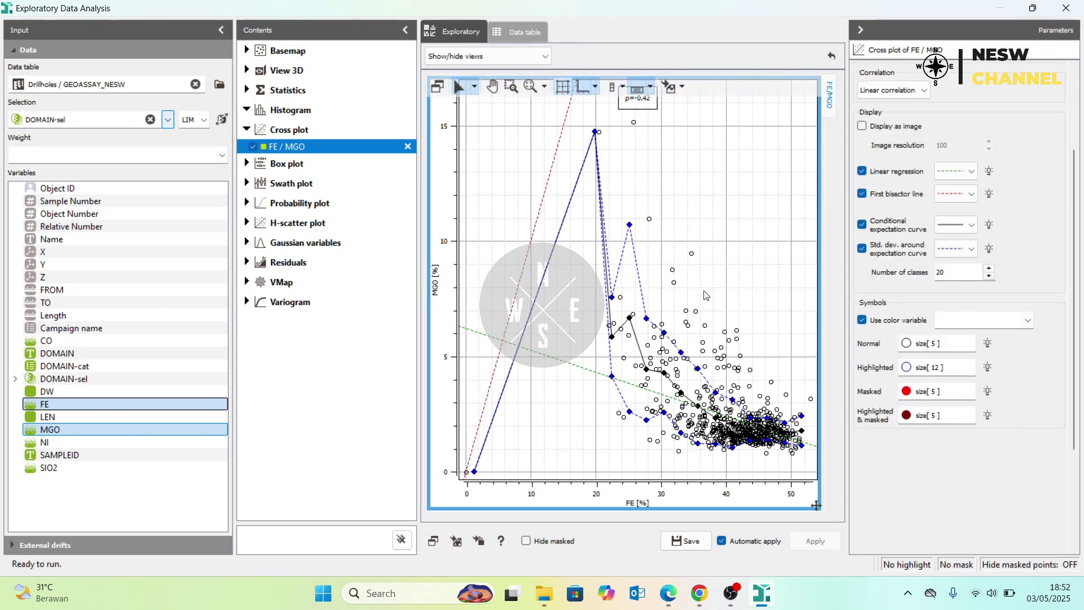
Replace the FE/MGO cross plot with swath plots of NI and CO, and display the CO swaths with the parameters collapsed.
{"action": "left_click", "coordinate": [414, 150]}
{"action": "left_click", "coordinate": [45, 442]}
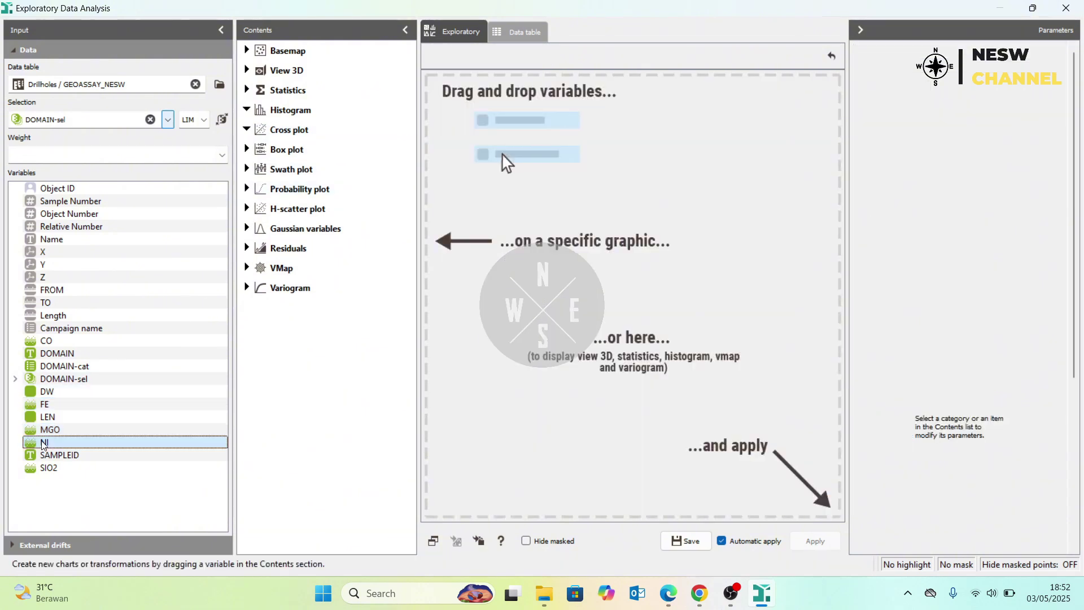
{"action": "left_click", "coordinate": [72, 342], "text": "ctrl"}
{"action": "left_click_drag", "start_coordinate": [71, 342], "coordinate": [296, 168]}
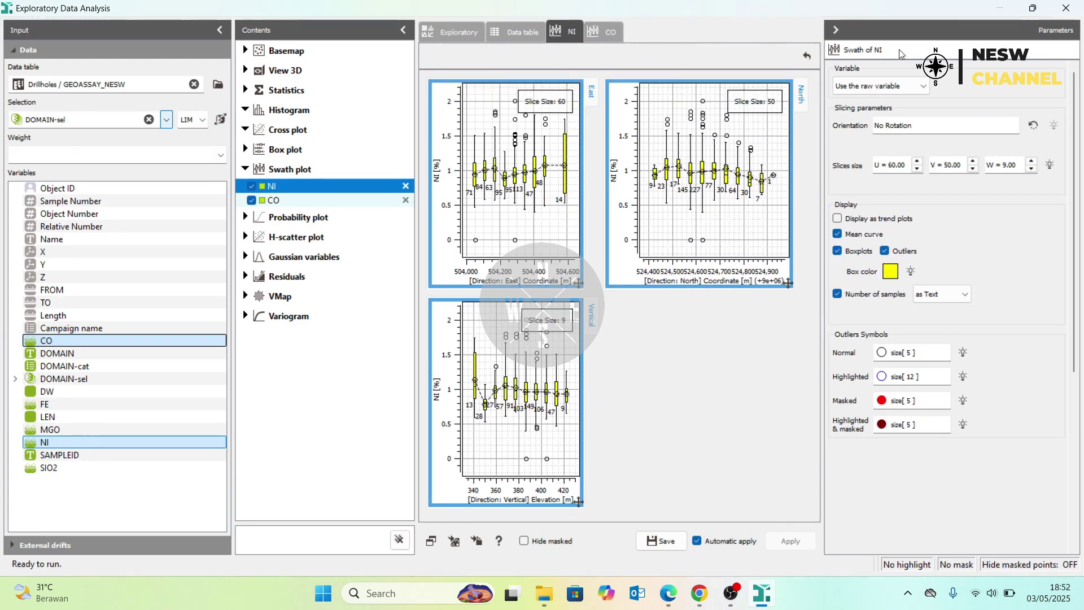
{"action": "left_click", "coordinate": [835, 29]}
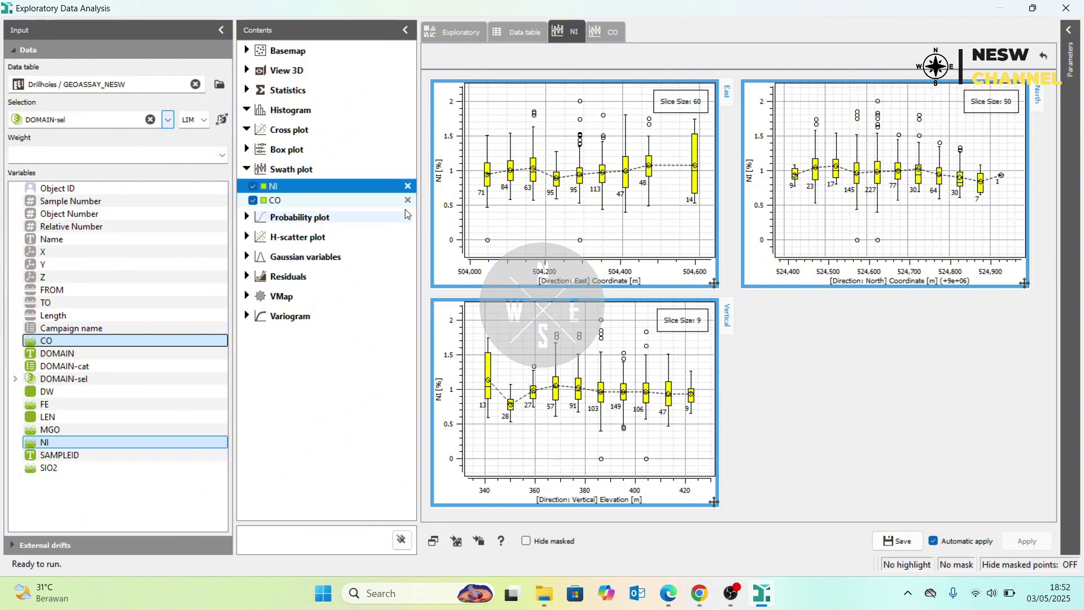
{"action": "left_click", "coordinate": [603, 30]}
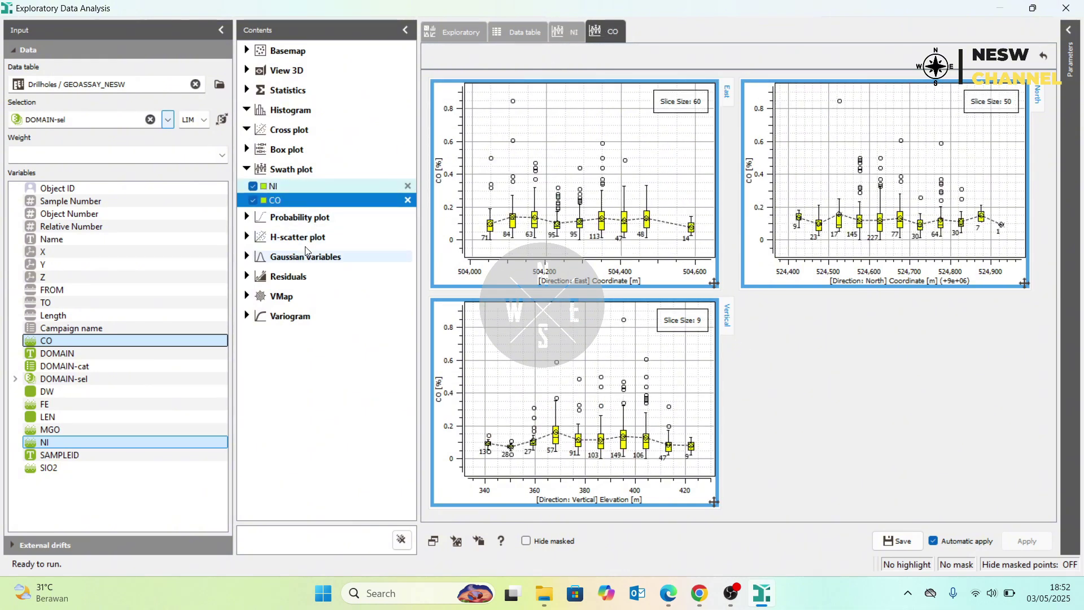
Compute the statistics of NI for the LIM domain and examine its quantiles from Q5 to Q95.
{"action": "left_click", "coordinate": [279, 153]}
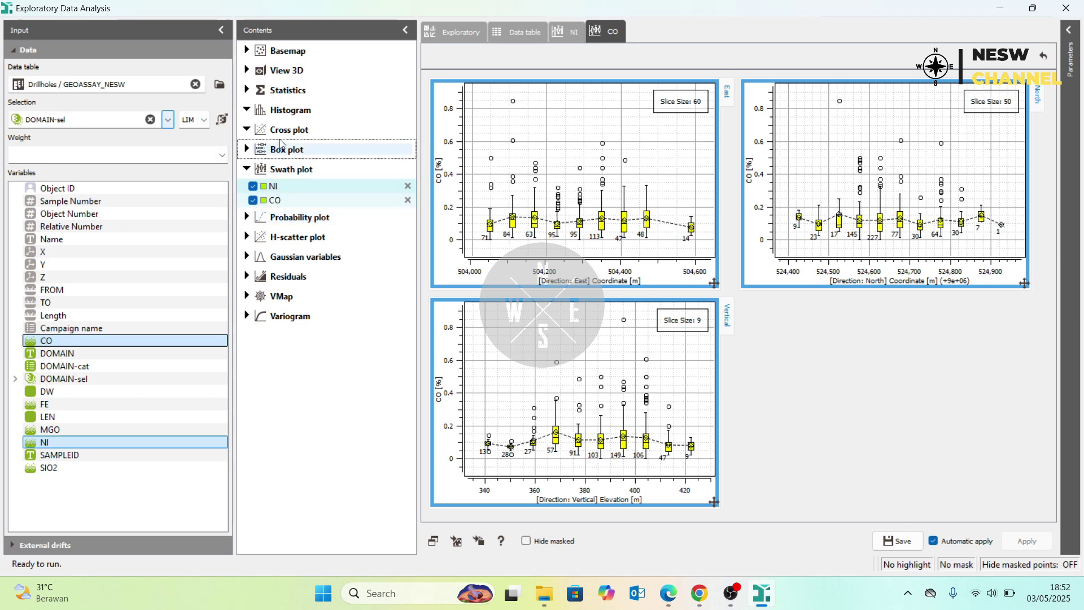
{"action": "left_click", "coordinate": [270, 95]}
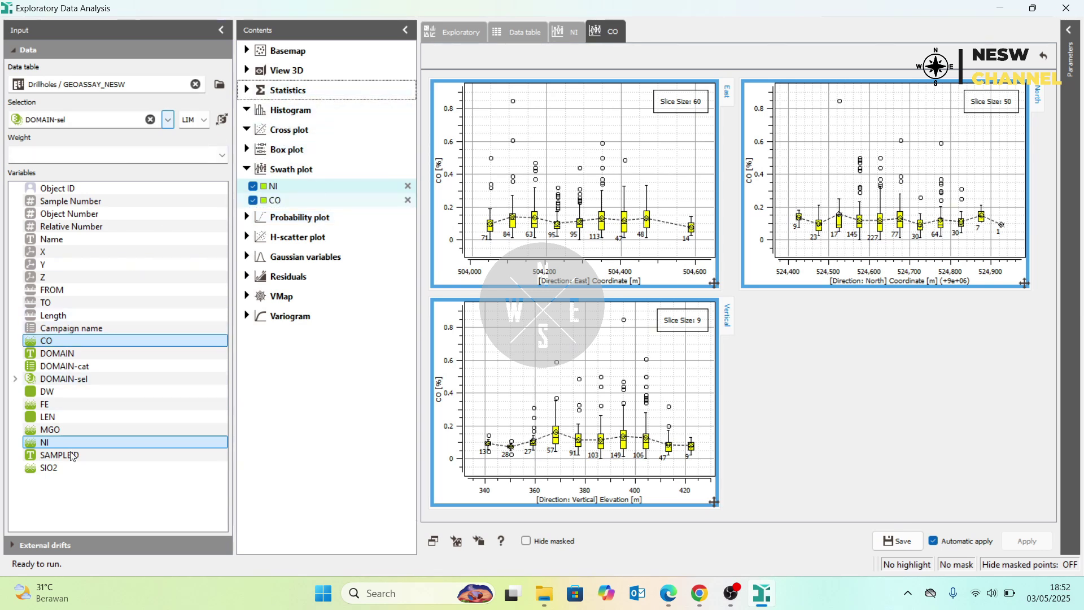
{"action": "left_click_drag", "start_coordinate": [62, 443], "coordinate": [315, 99]}
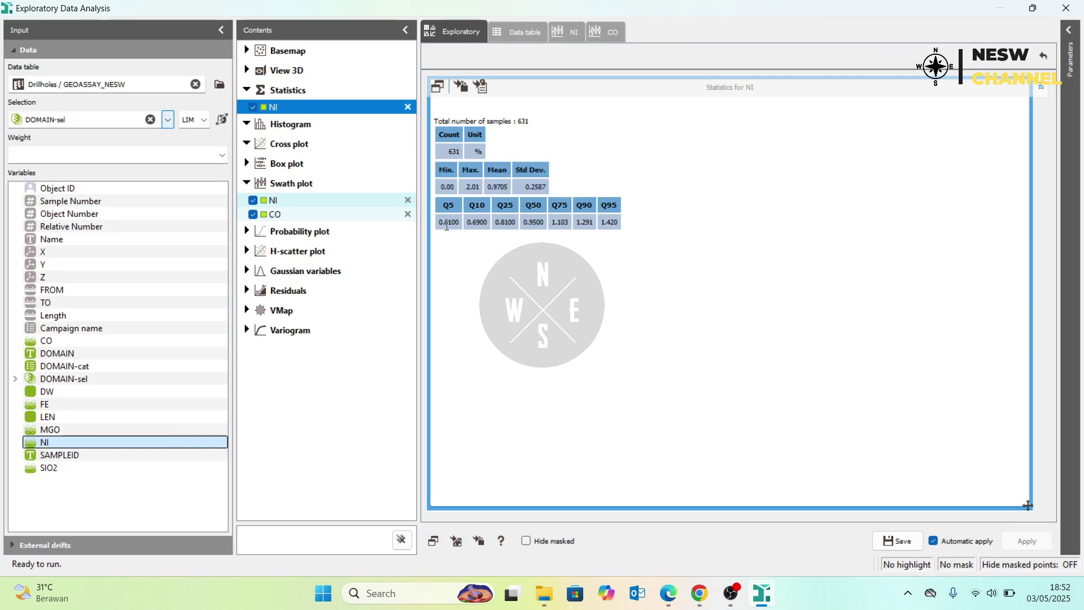
{"action": "left_click_drag", "start_coordinate": [447, 225], "coordinate": [615, 228]}
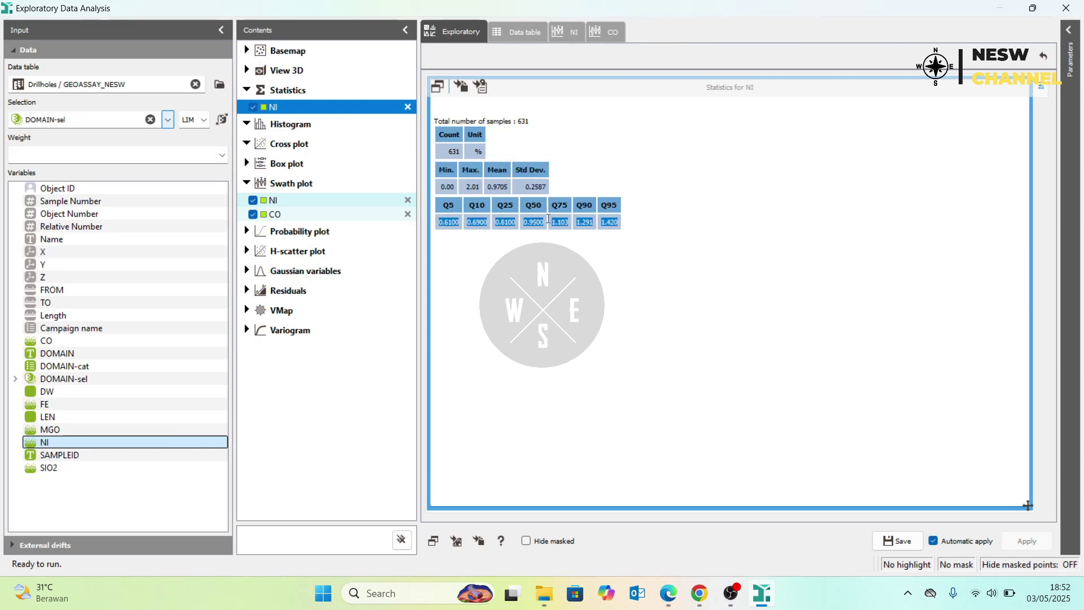
{"action": "left_click", "coordinate": [674, 161]}
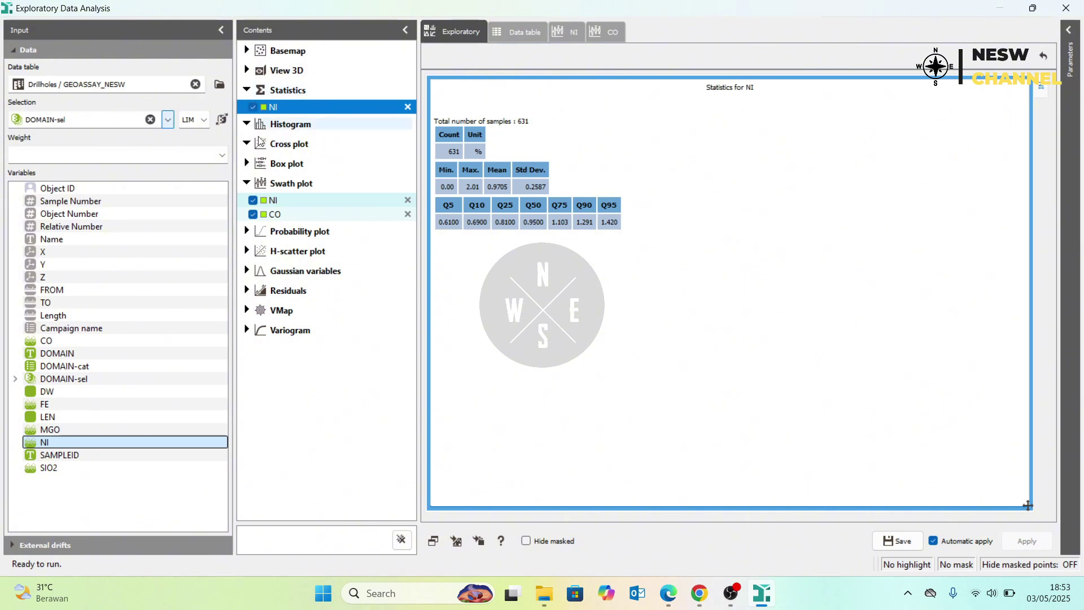
{"action": "left_click", "coordinate": [61, 428]}
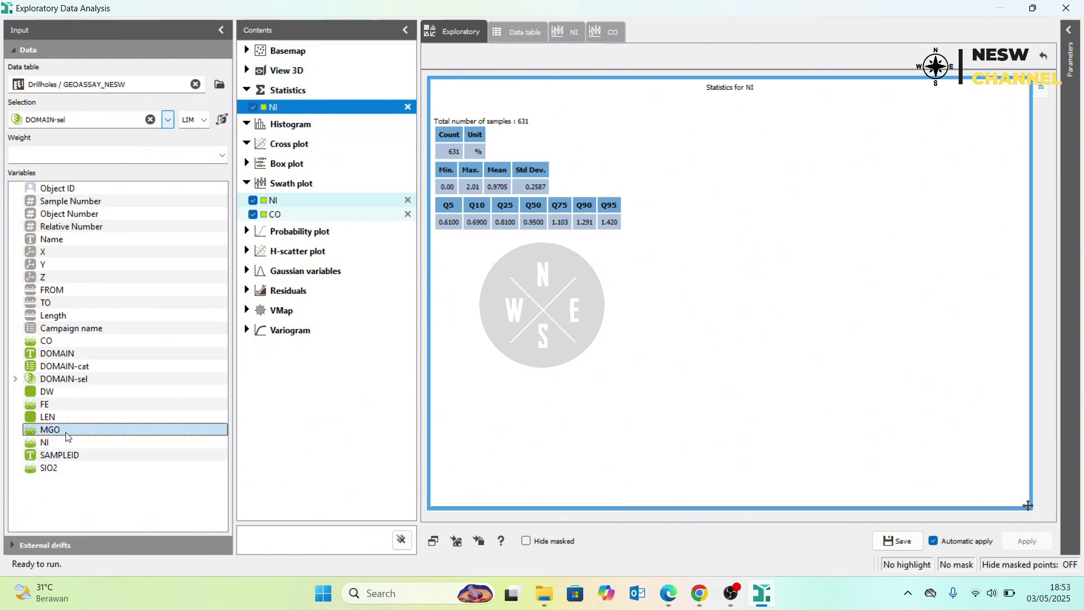
{"action": "left_click_drag", "start_coordinate": [66, 433], "coordinate": [114, 437]}
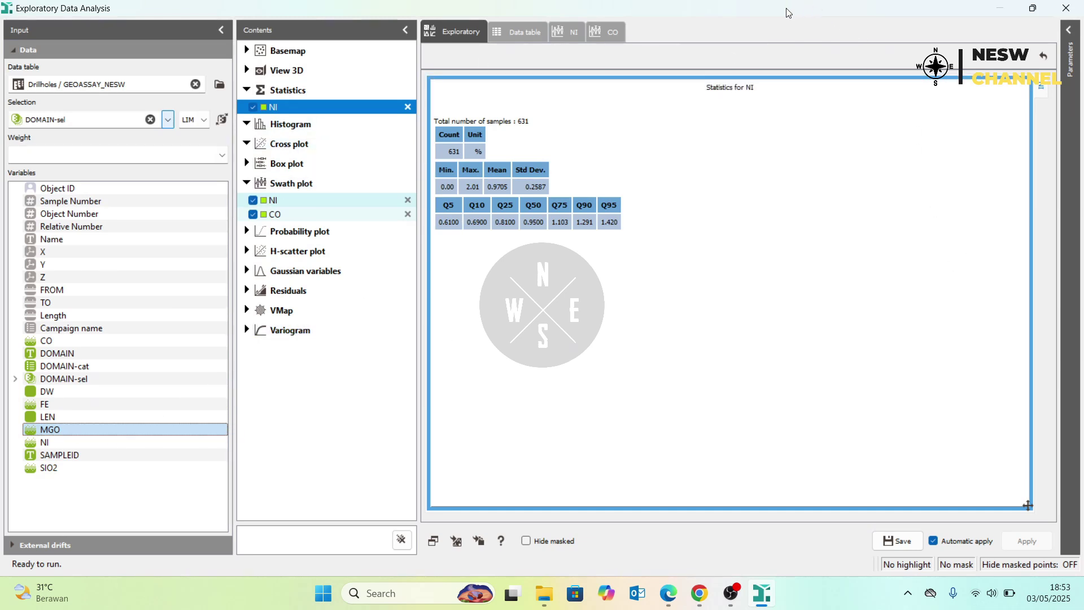
{"action": "left_click_drag", "start_coordinate": [786, 8], "coordinate": [781, 59]}
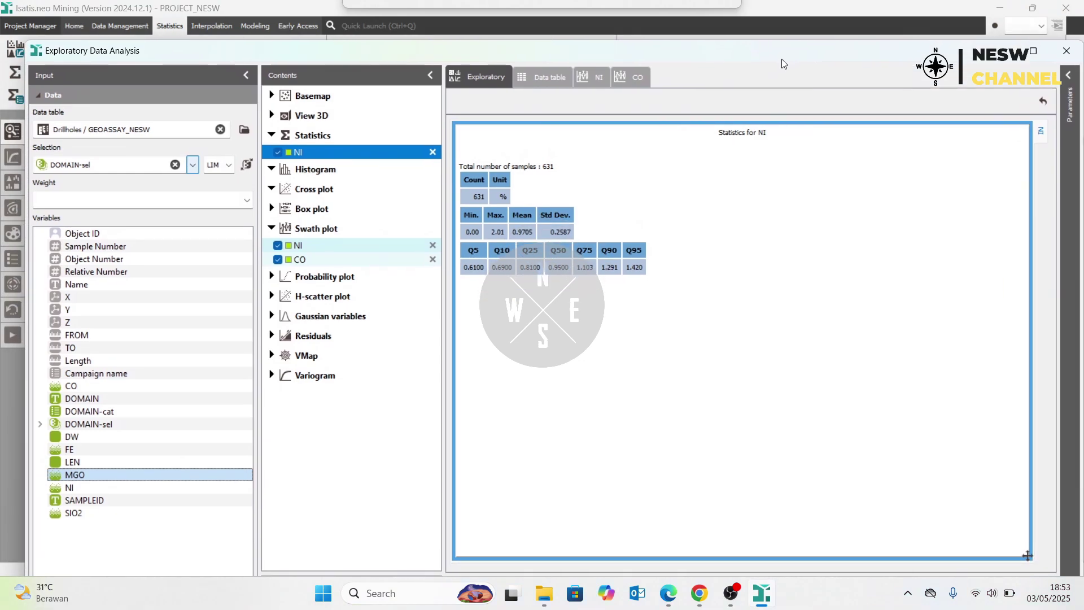
{"action": "double_click", "coordinate": [652, 50]}
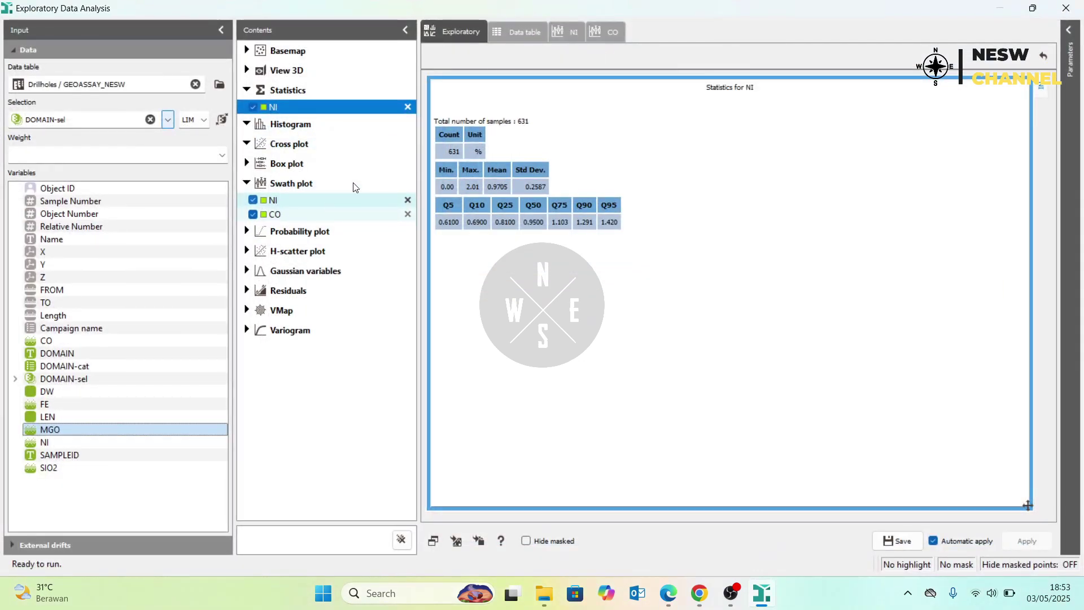
Compare the NI and CO swath plots and review the slicing and display parameters of the CO swath.
{"action": "left_click", "coordinate": [566, 32]}
{"action": "left_click", "coordinate": [605, 32]}
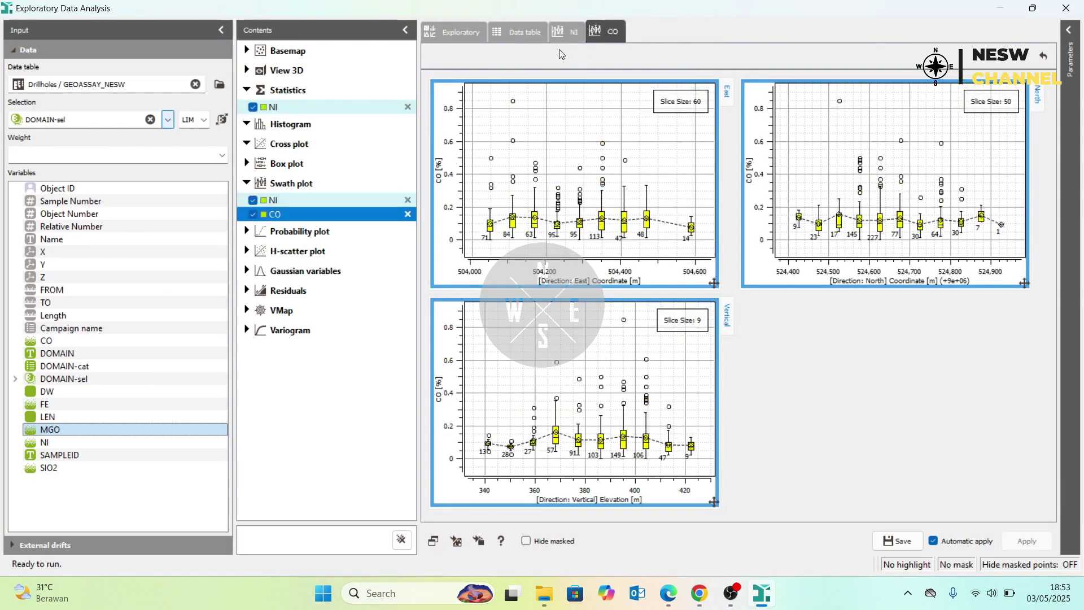
{"action": "left_click_drag", "start_coordinate": [502, 15], "coordinate": [544, 5]}
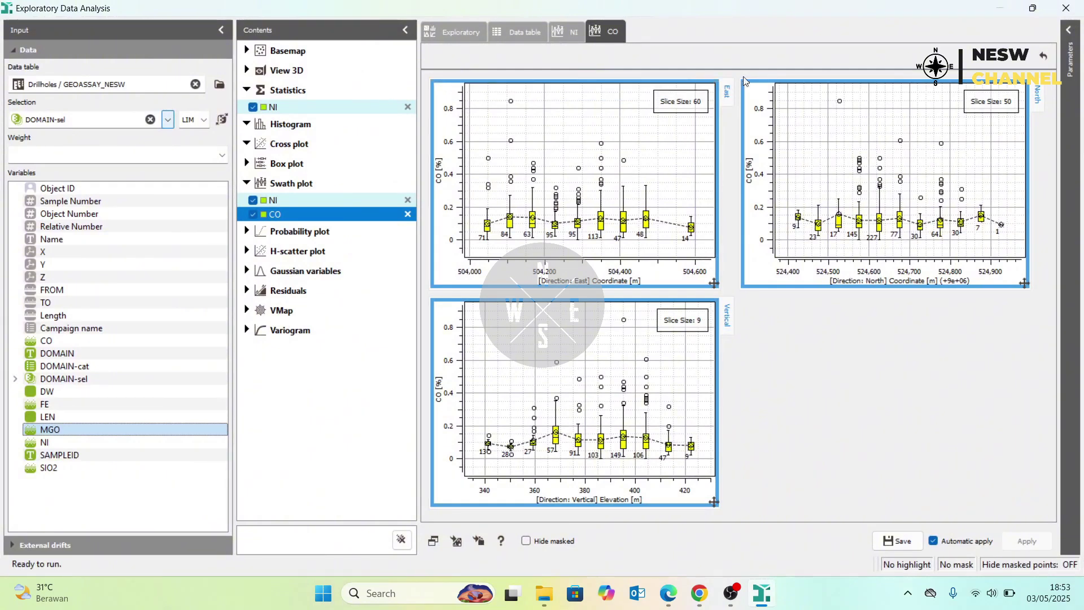
{"action": "left_click", "coordinate": [1068, 30]}
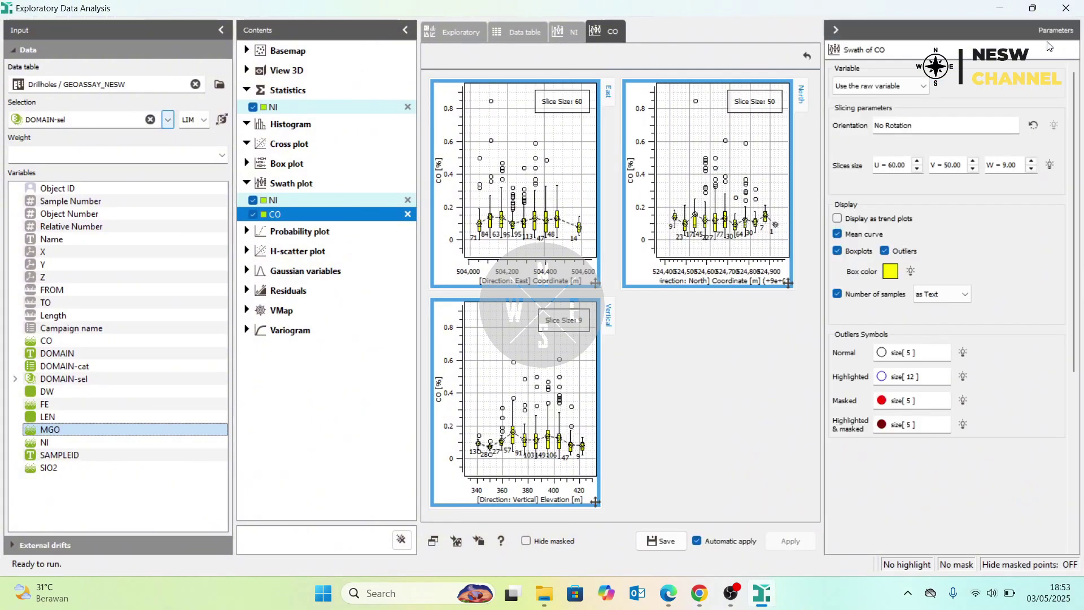
{"action": "left_click", "coordinate": [837, 29]}
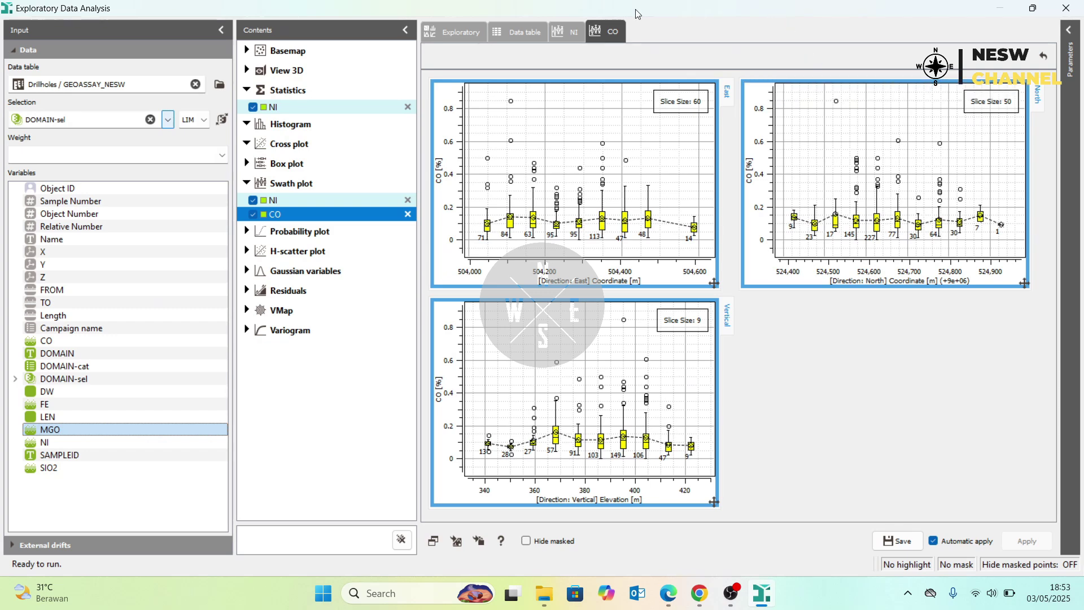
{"action": "left_click", "coordinate": [562, 34]}
{"action": "left_click", "coordinate": [618, 32]}
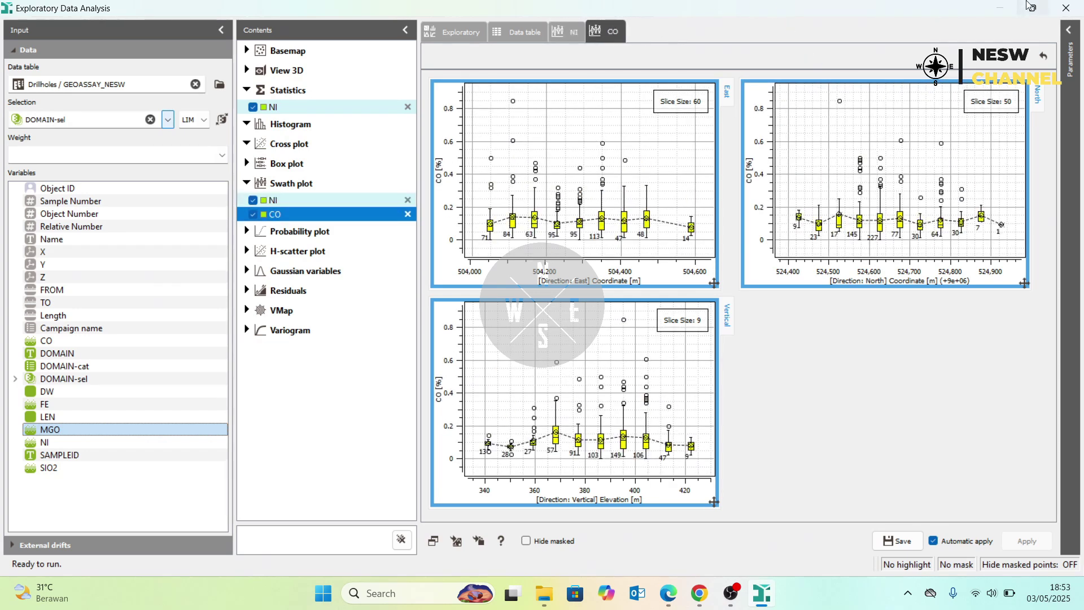
{"action": "double_click", "coordinate": [899, 15]}
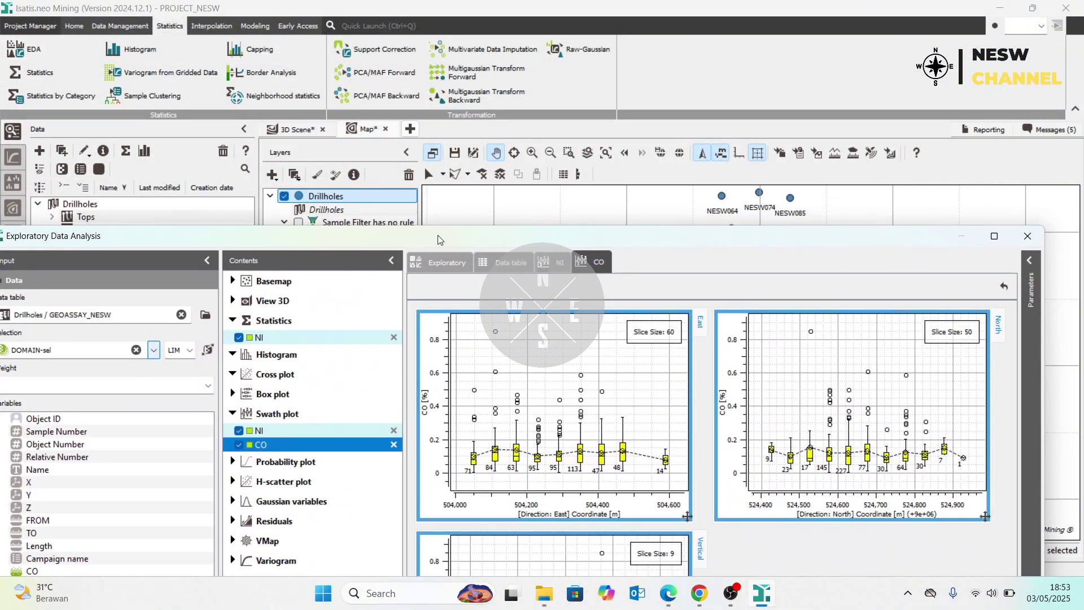
{"action": "double_click", "coordinate": [439, 239]}
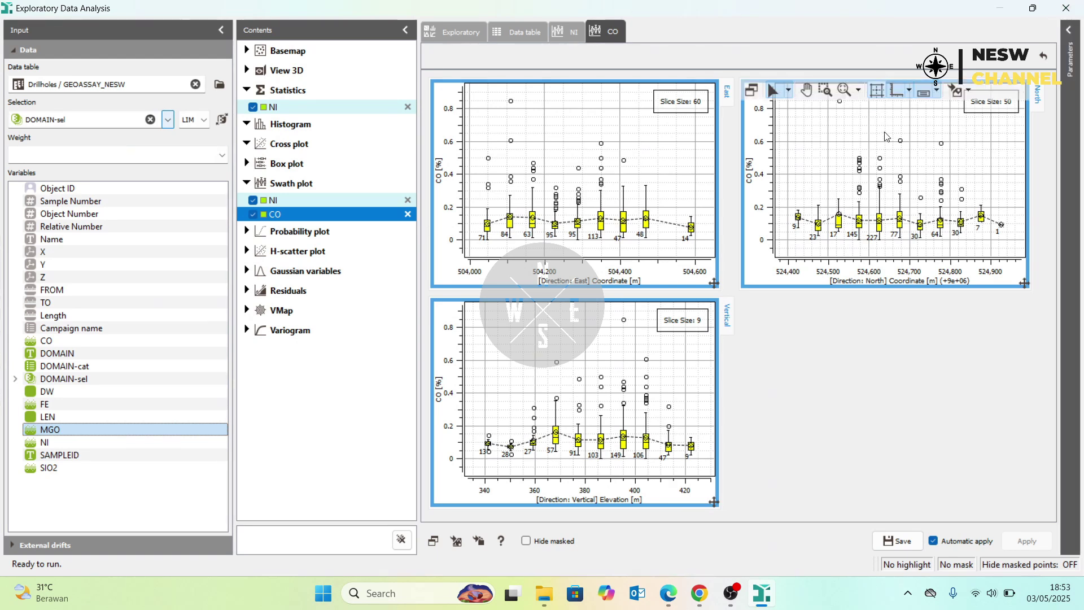
{"action": "mouse_move", "coordinate": [545, 179]}
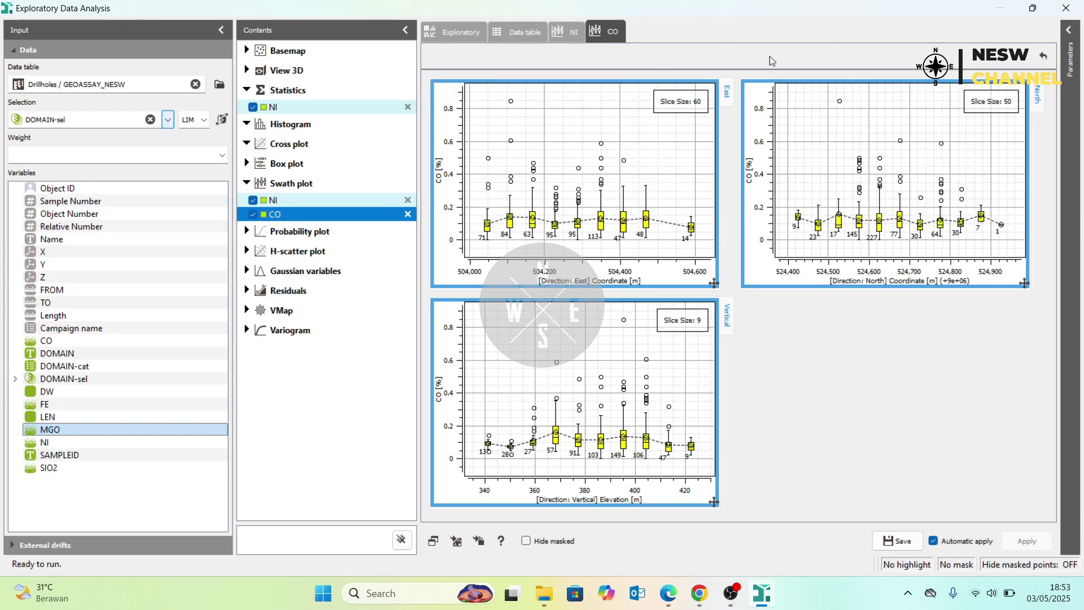
{"action": "mouse_move", "coordinate": [944, 222]}
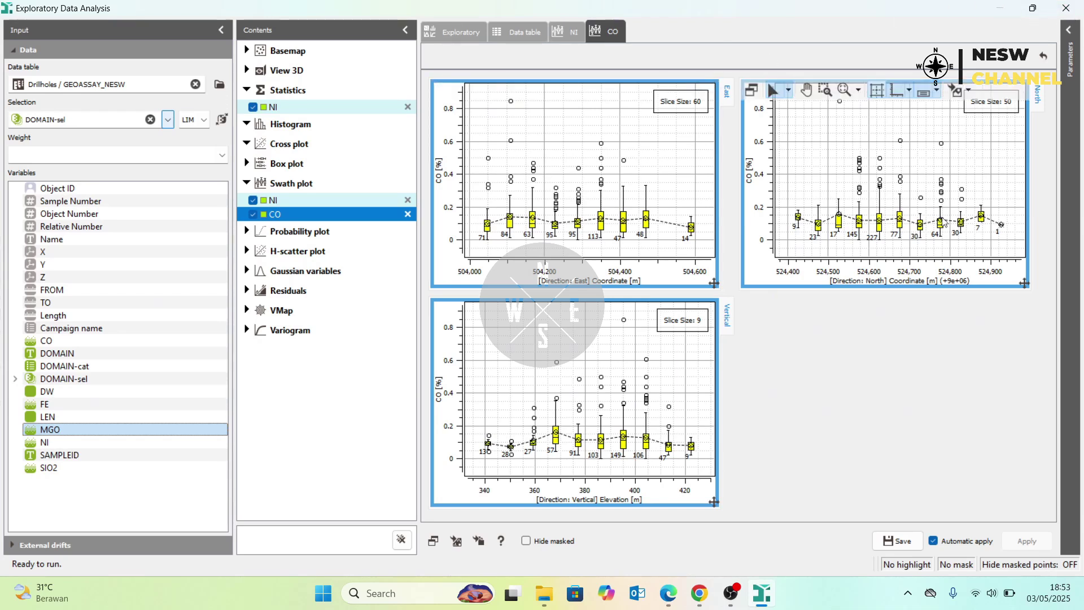
Close the Exploratory Data Analysis window and examine the drillhole layout on the map.
{"action": "left_click", "coordinate": [1068, 8]}
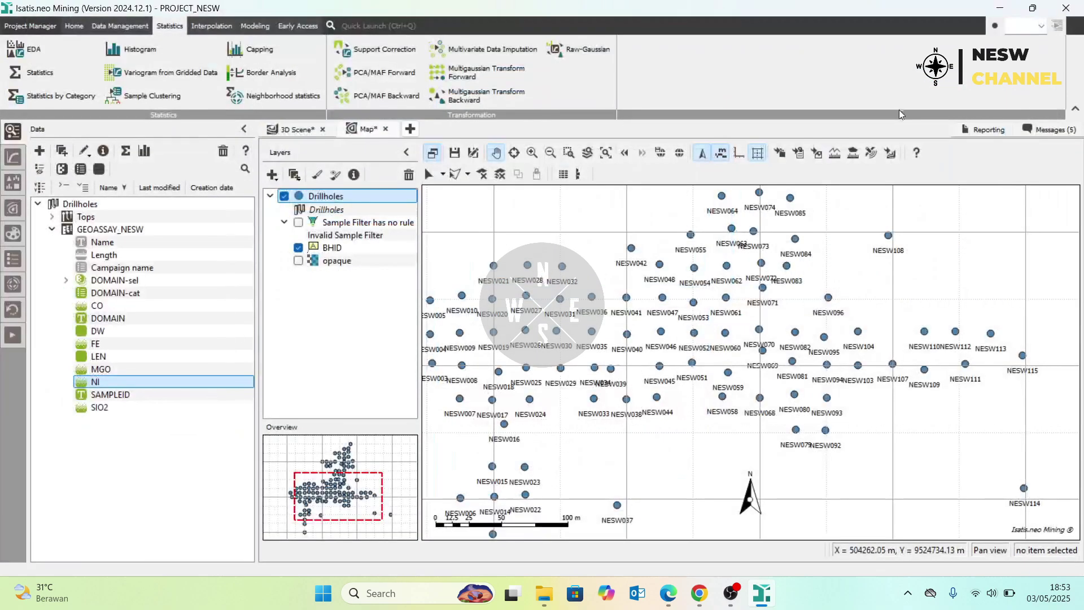
{"action": "scroll", "coordinate": [856, 301], "scroll_direction": "down", "scroll_amount": 4}
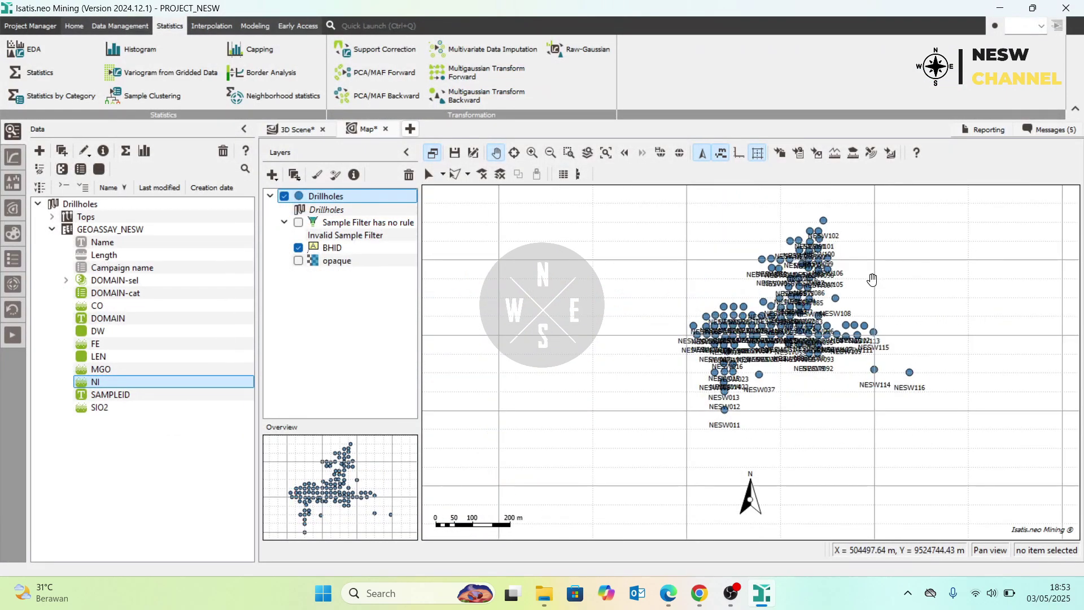
{"action": "scroll", "coordinate": [839, 248], "scroll_direction": "up", "scroll_amount": 3}
{"action": "left_click_drag", "start_coordinate": [840, 248], "coordinate": [748, 340]}
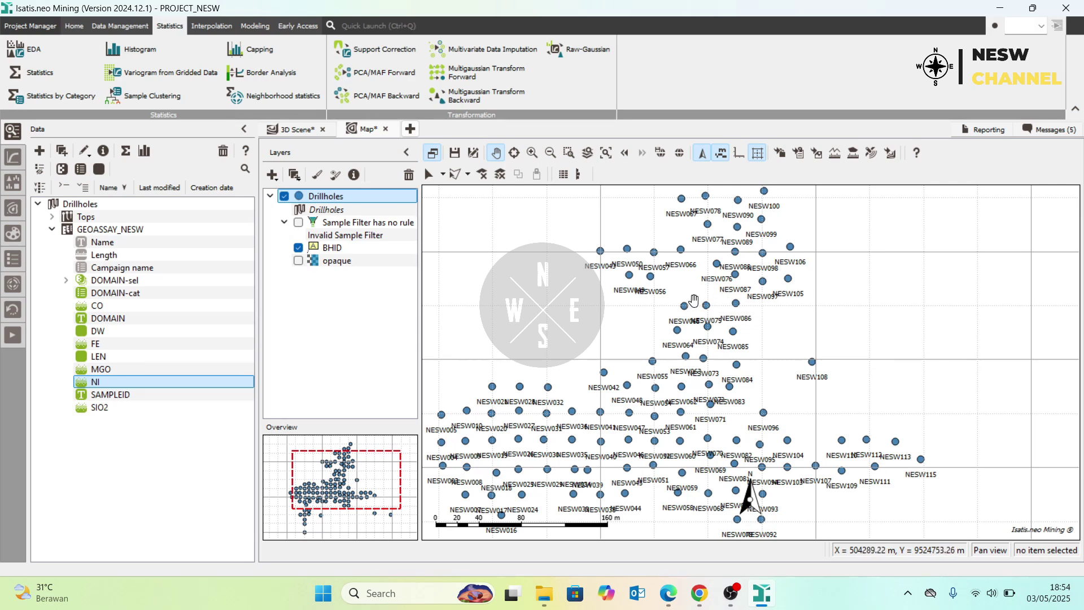
{"action": "scroll", "coordinate": [688, 299], "scroll_direction": "down", "scroll_amount": 3}
{"action": "scroll", "coordinate": [705, 260], "scroll_direction": "up", "scroll_amount": 3}
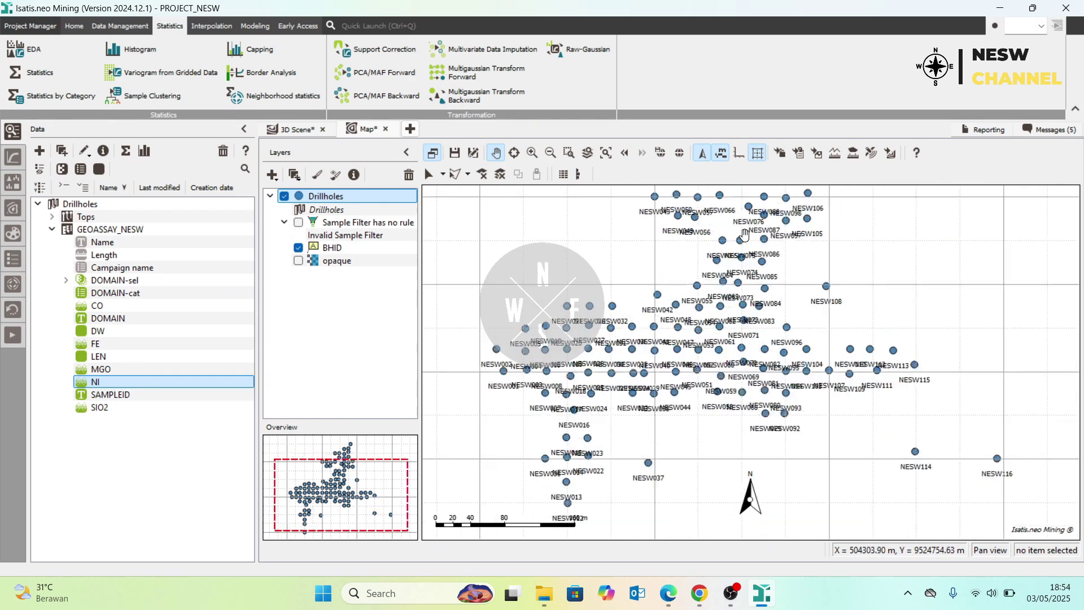
{"action": "scroll", "coordinate": [645, 328], "scroll_direction": "up", "scroll_amount": 1}
{"action": "scroll", "coordinate": [734, 282], "scroll_direction": "down", "scroll_amount": 3}
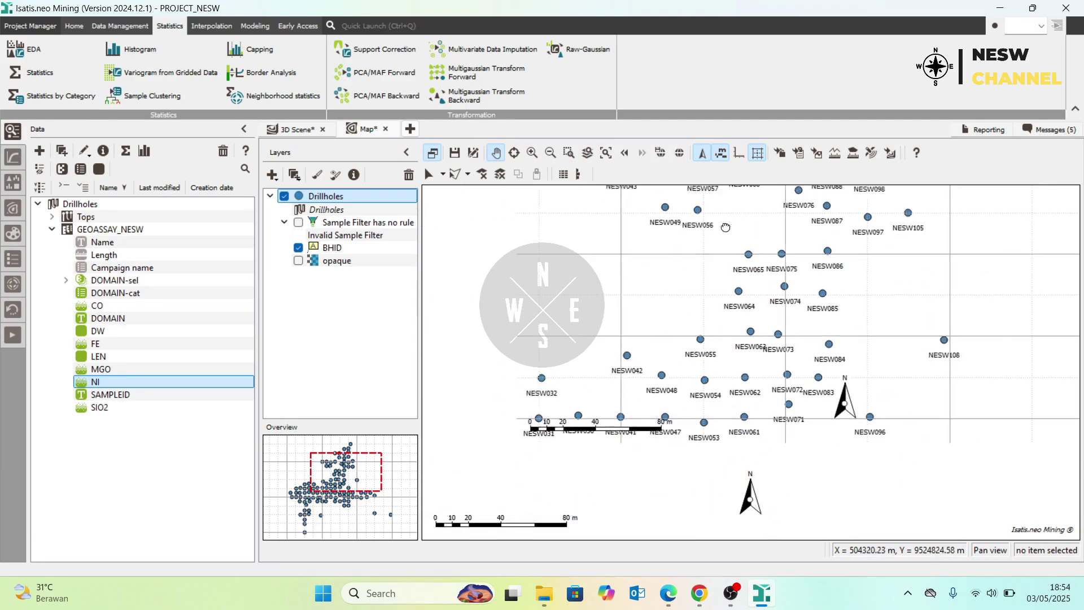
{"action": "left_click", "coordinate": [999, 7]}
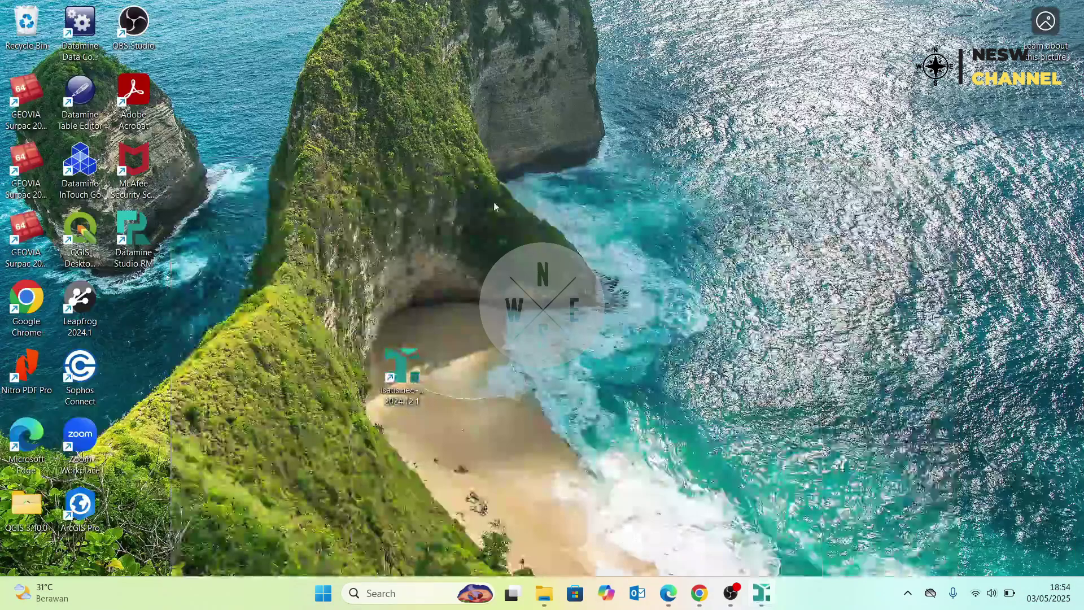
{"action": "right_click", "coordinate": [503, 162]}
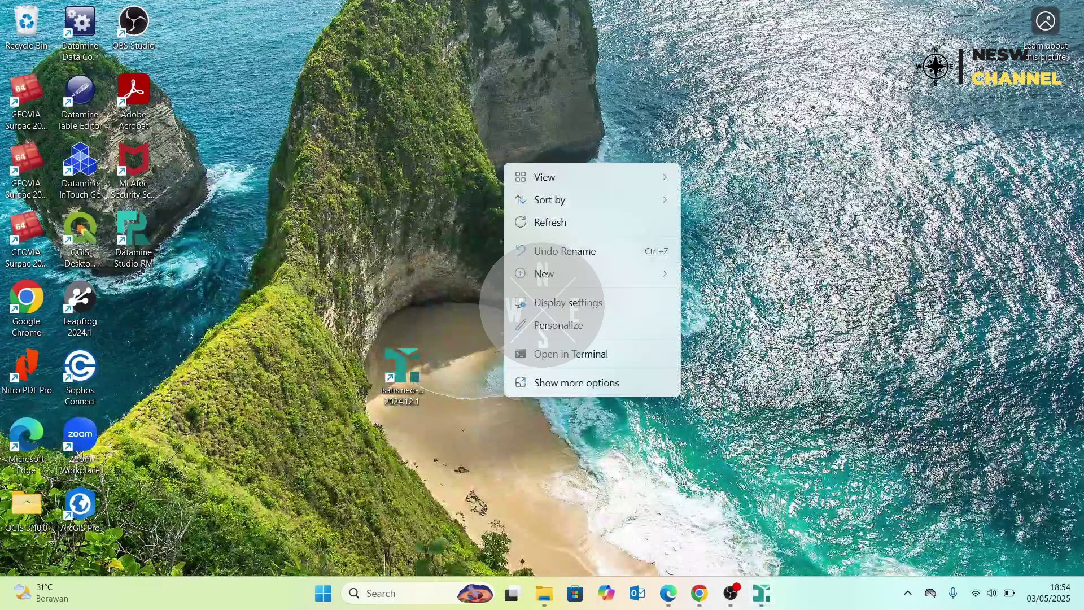
{"action": "left_click", "coordinate": [602, 226]}
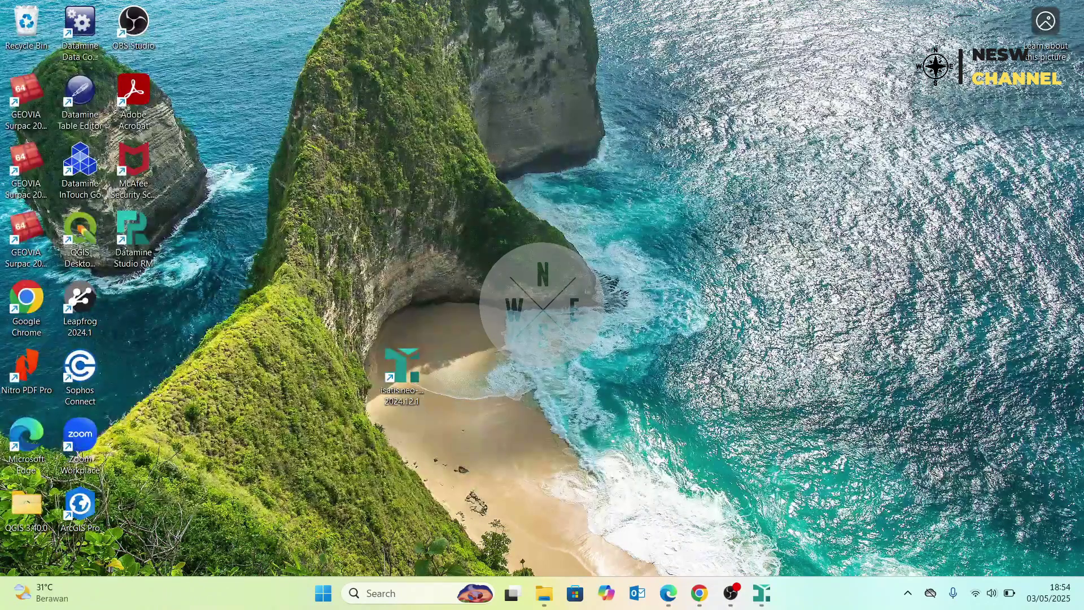
{"action": "mouse_move", "coordinate": [739, 595]}
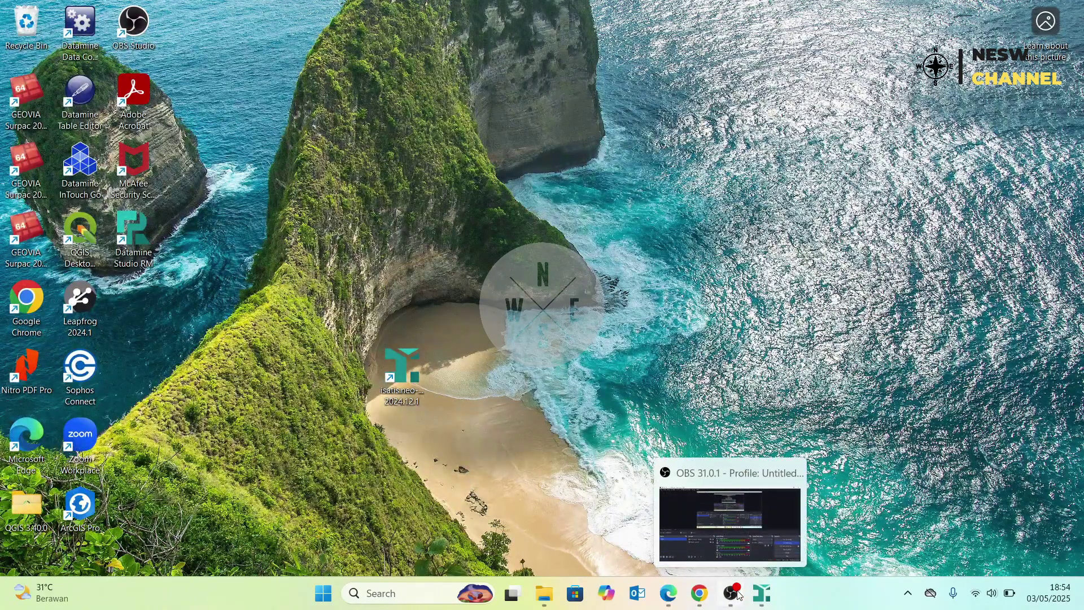